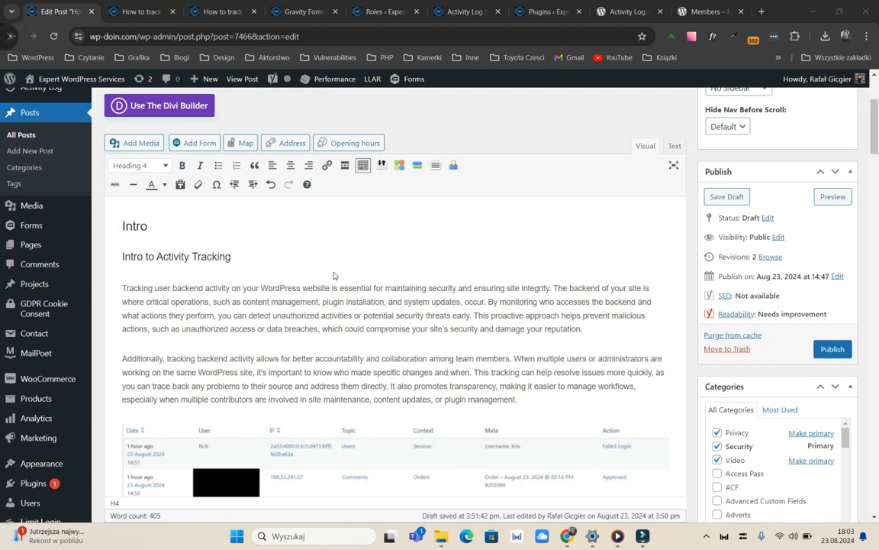
Switch to the incognito browser window showing the second administrator's WordPress dashboard.
scroll(180, 176, up, 2)
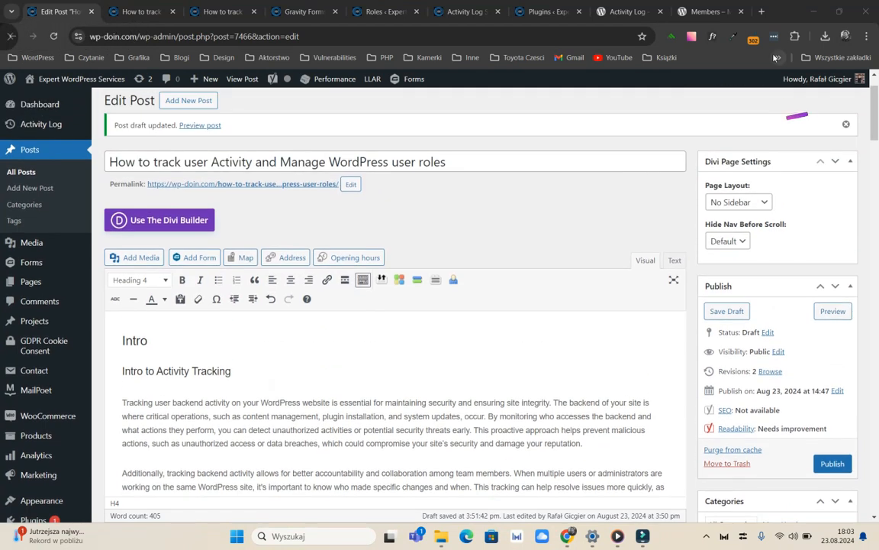
mouse_move(809, 79)
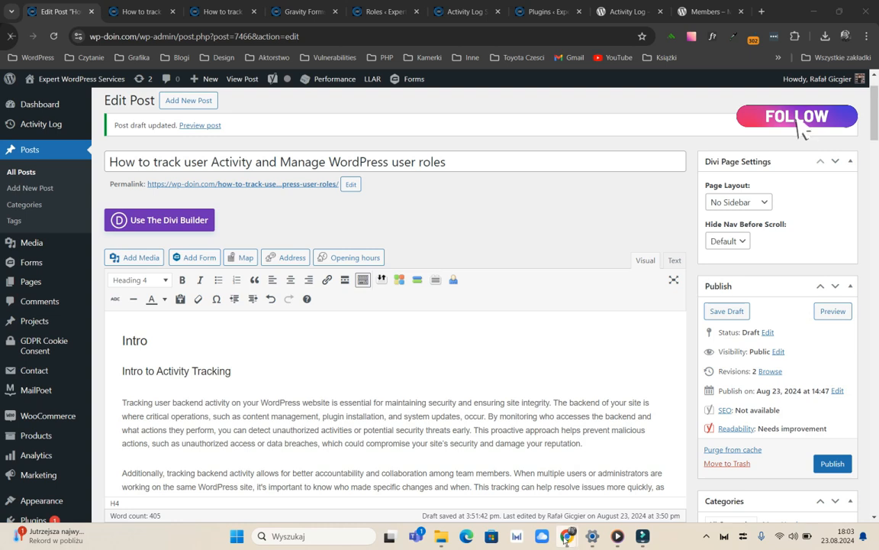
mouse_move(567, 536)
click(620, 480)
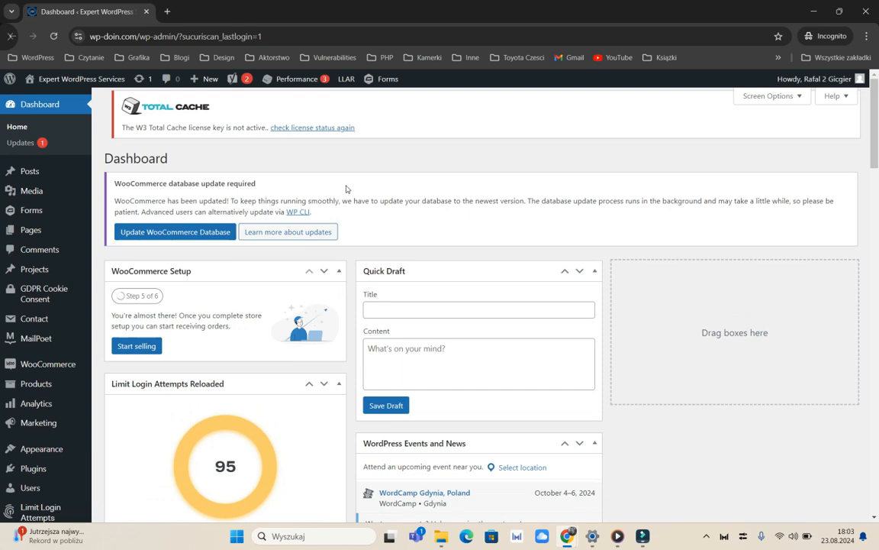
Look over the second administrator's admin menu and open the list of installed plugins.
scroll(58, 243, down, 1)
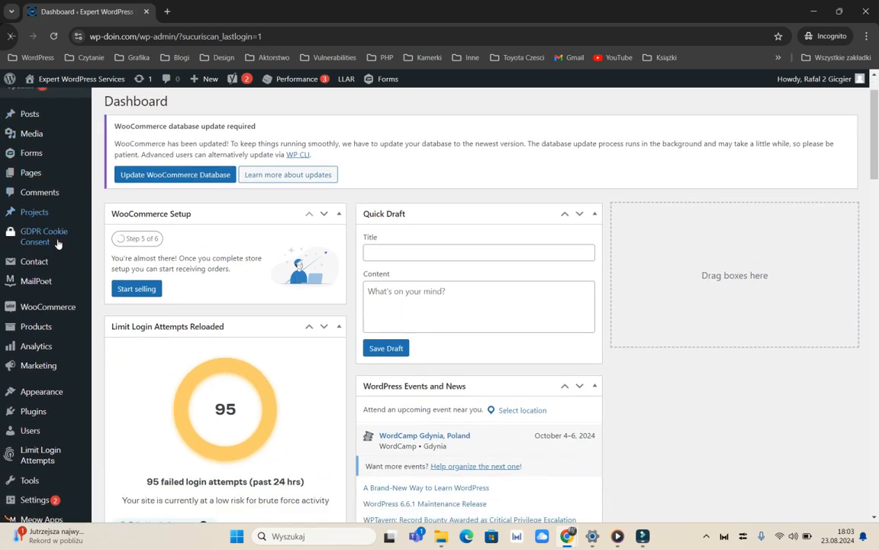
scroll(58, 243, down, 4)
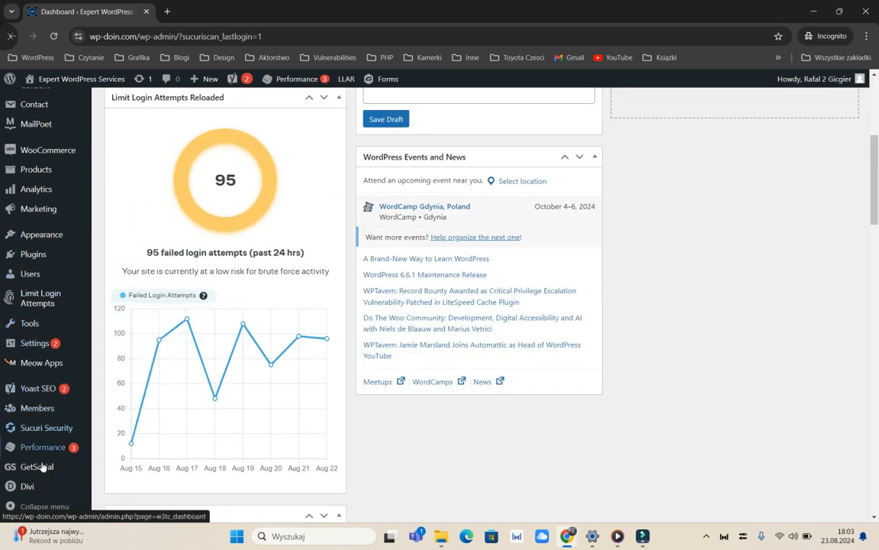
scroll(53, 412, up, 5)
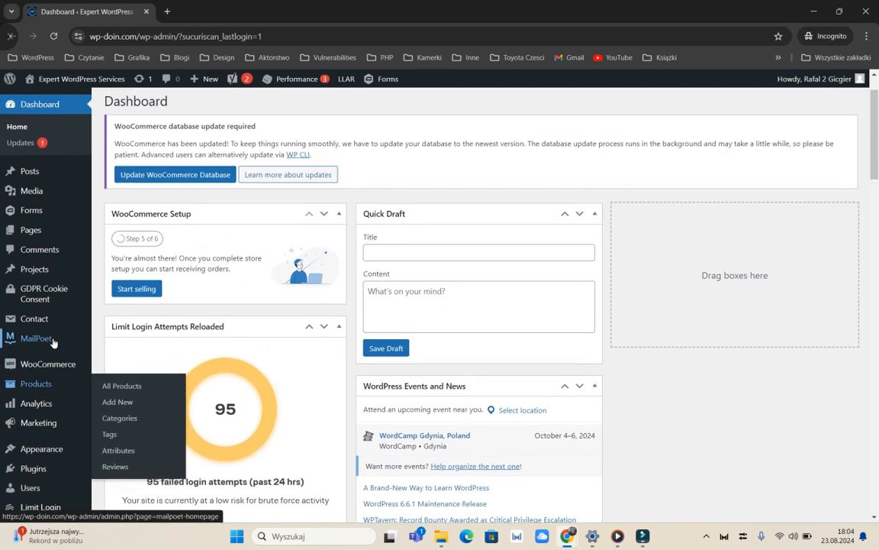
mouse_move(53, 174)
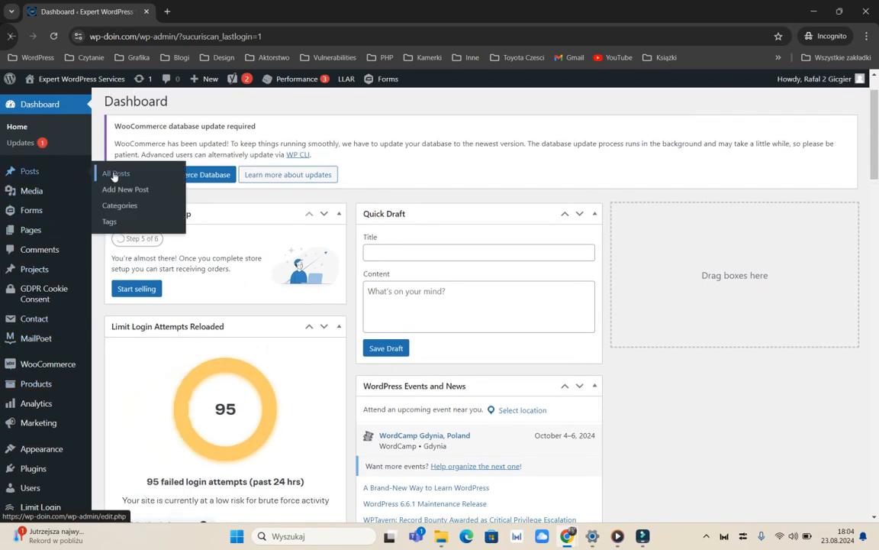
scroll(47, 366, down, 3)
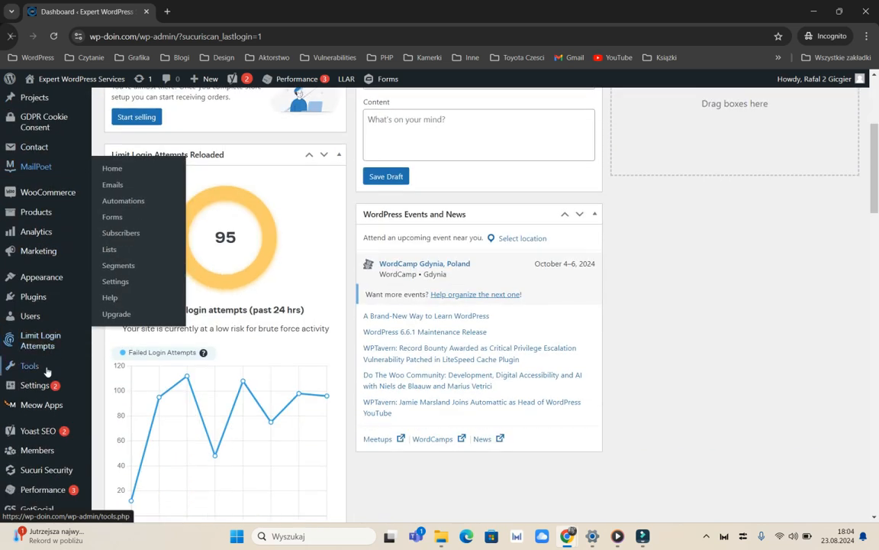
mouse_move(52, 298)
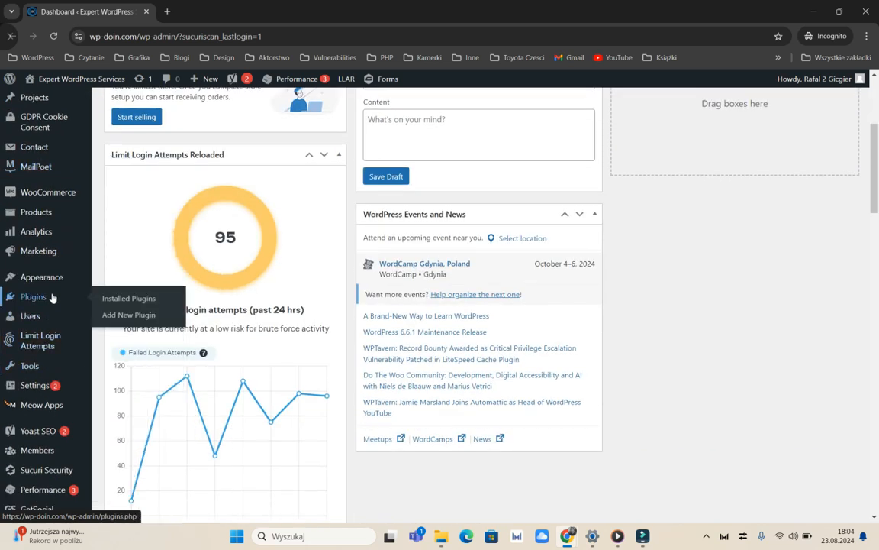
scroll(50, 304, up, 2)
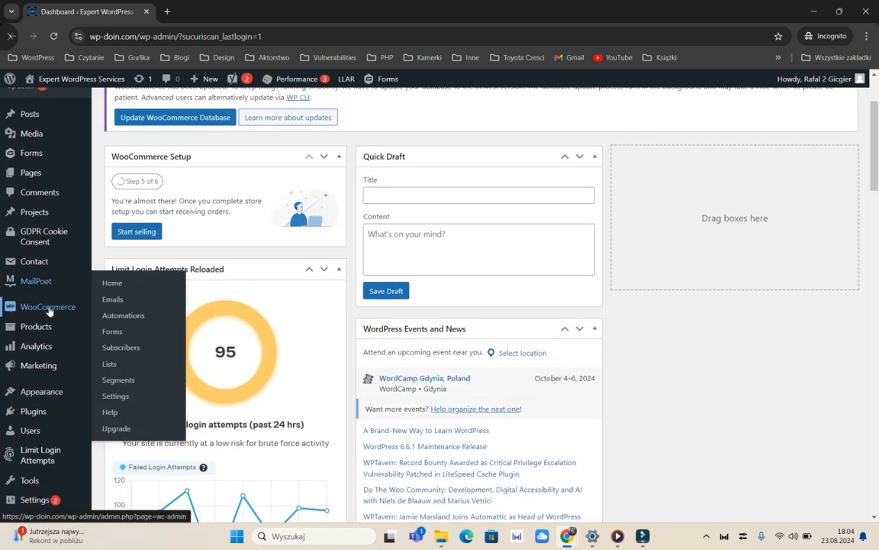
click(53, 405)
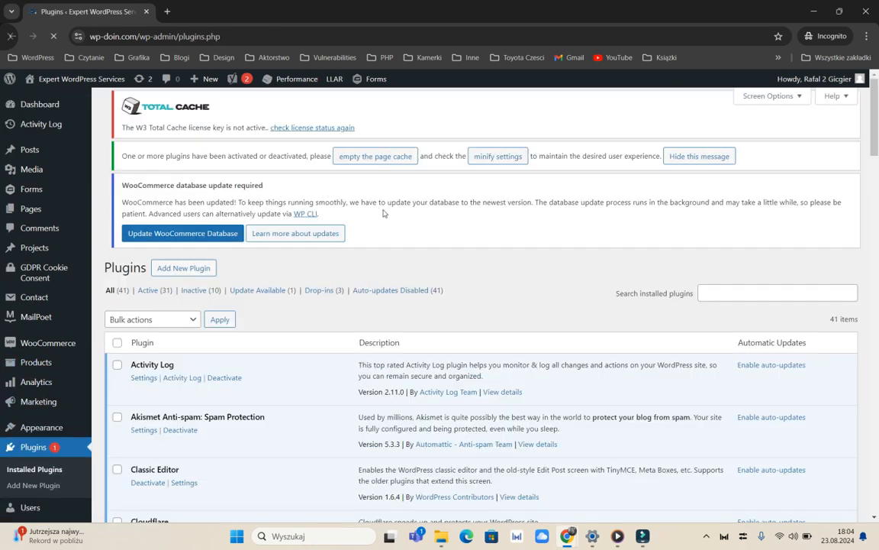
Deactivate the GRA plugin in the list of installed plugins.
scroll(310, 243, down, 2)
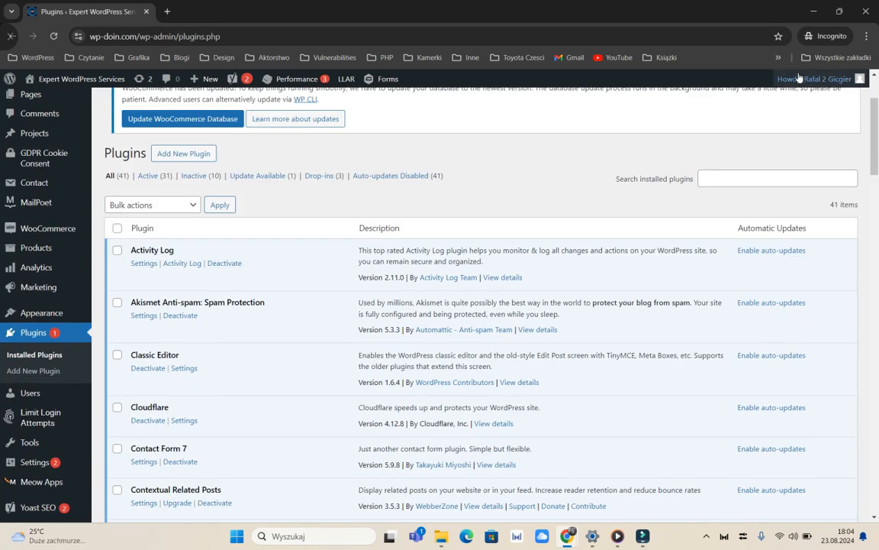
scroll(230, 265, down, 2)
scroll(141, 310, down, 2)
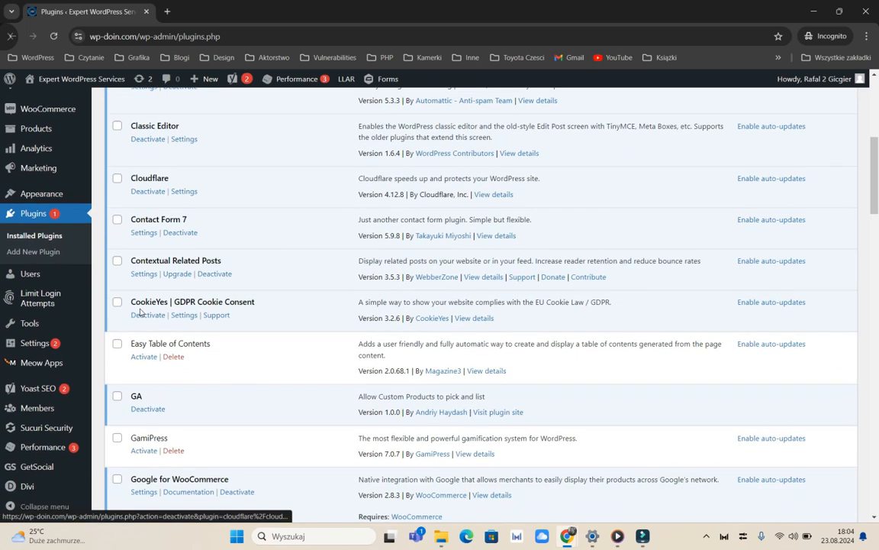
scroll(141, 310, down, 1)
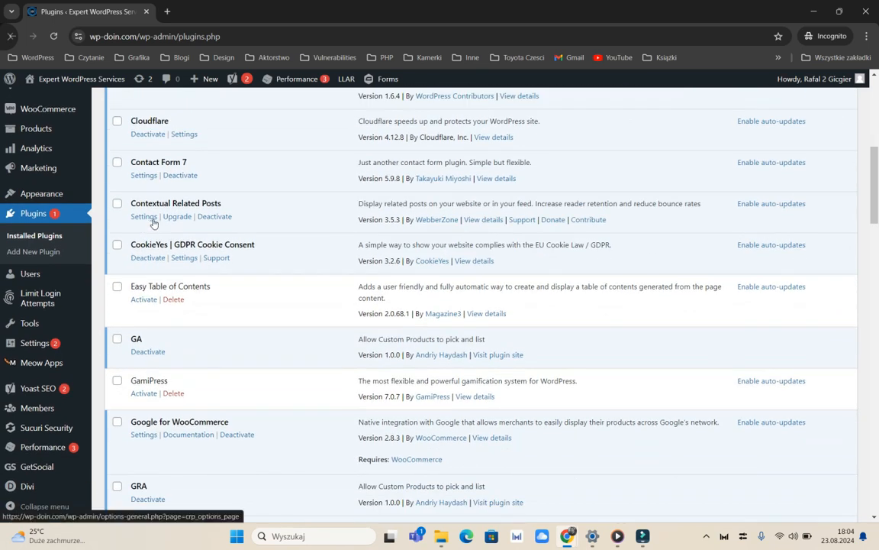
scroll(149, 229, down, 4)
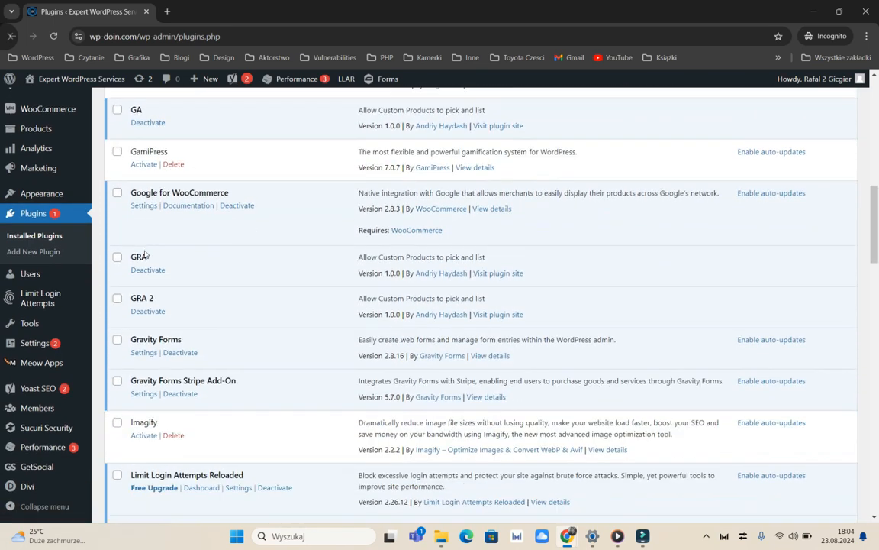
scroll(142, 293, down, 2)
click(148, 156)
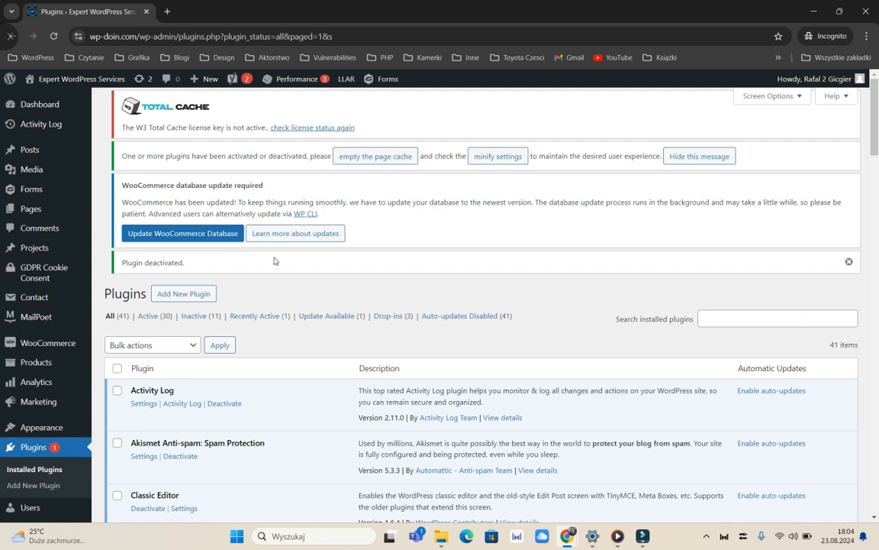
Update the MailPoet plugin from the list of installed plugins.
scroll(275, 261, down, 5)
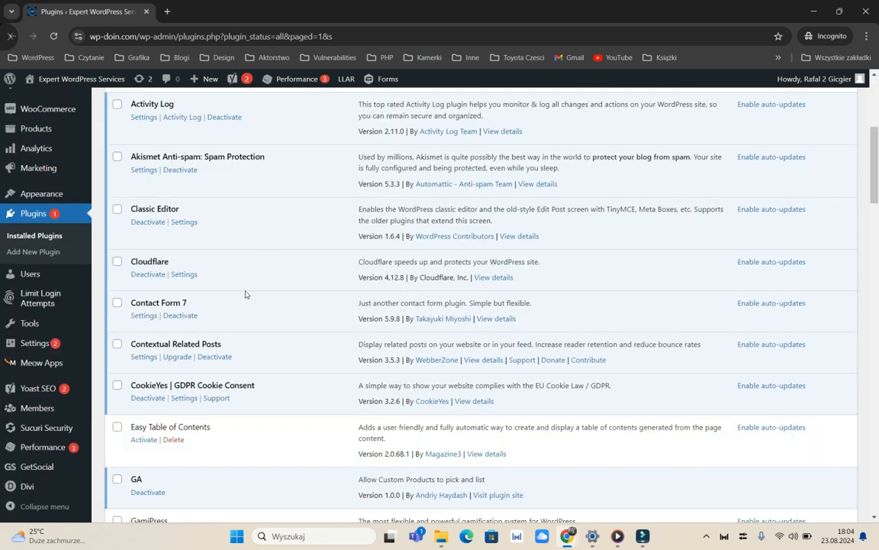
scroll(193, 339, down, 3)
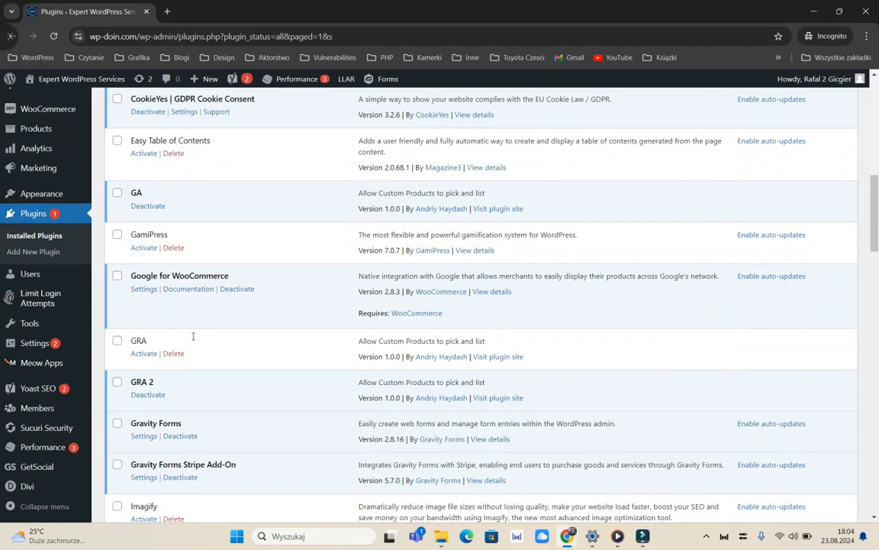
scroll(193, 340, down, 1)
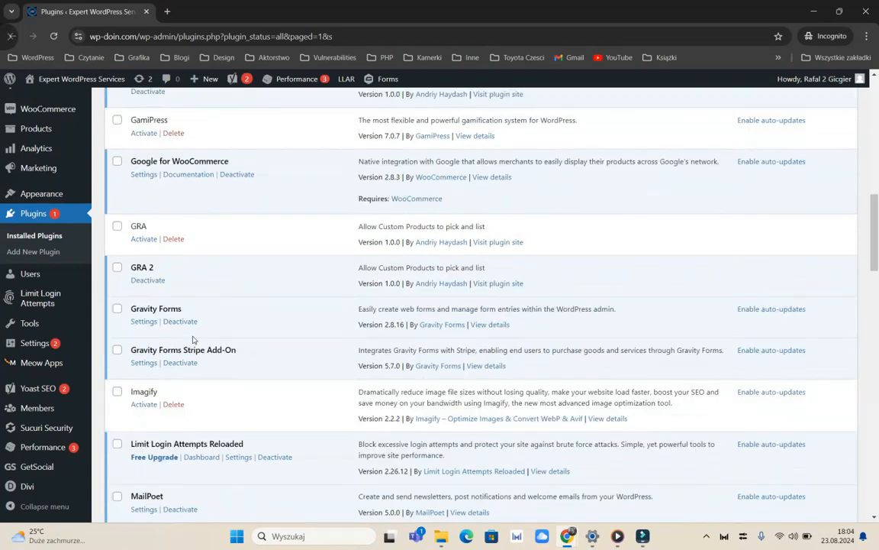
scroll(193, 339, down, 3)
click(405, 307)
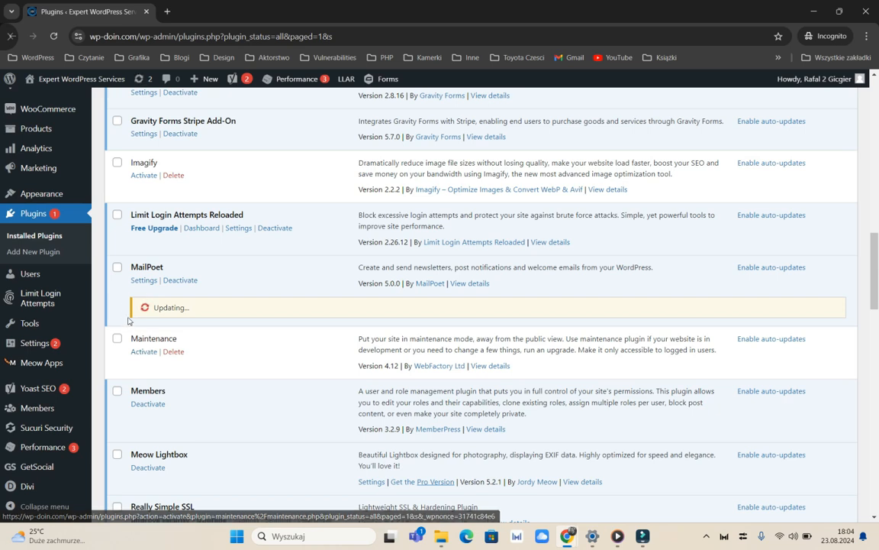
Reactivate the GRA plugin in the list of installed plugins.
scroll(150, 312, up, 5)
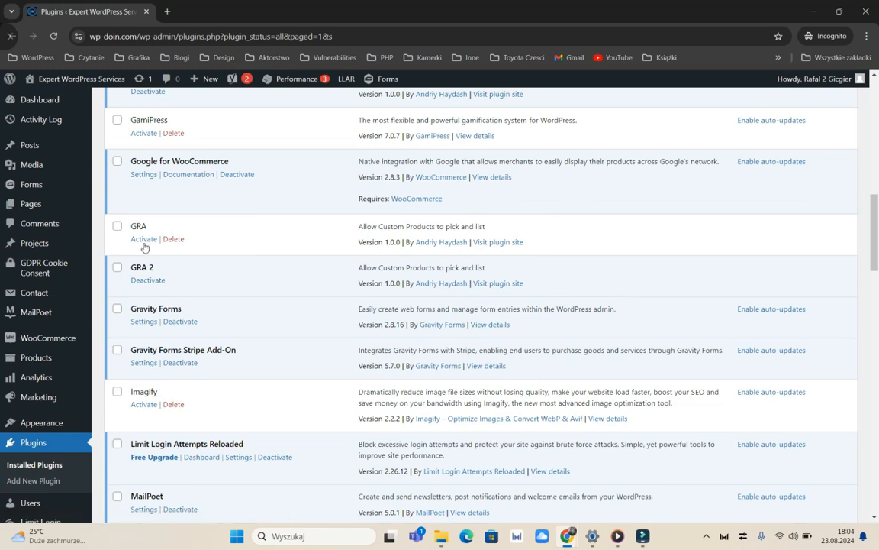
drag(128, 226, 169, 225)
click(169, 226)
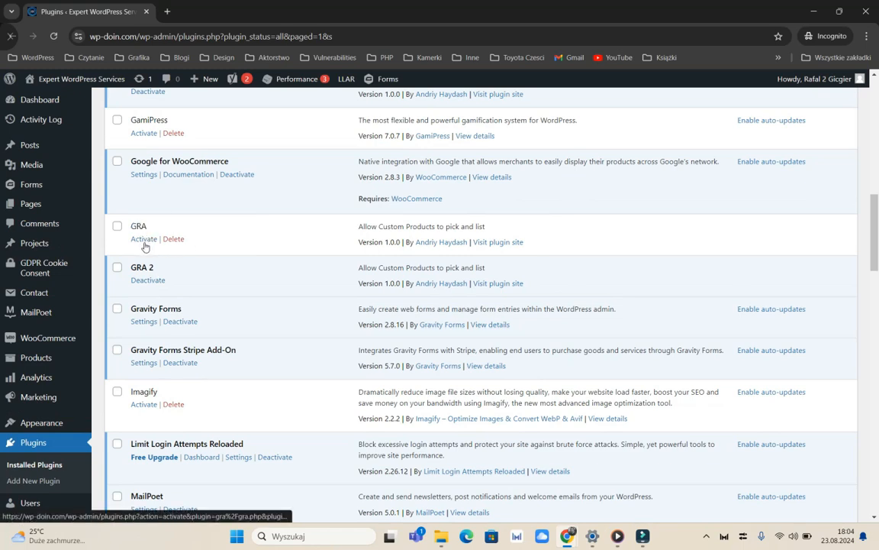
click(144, 239)
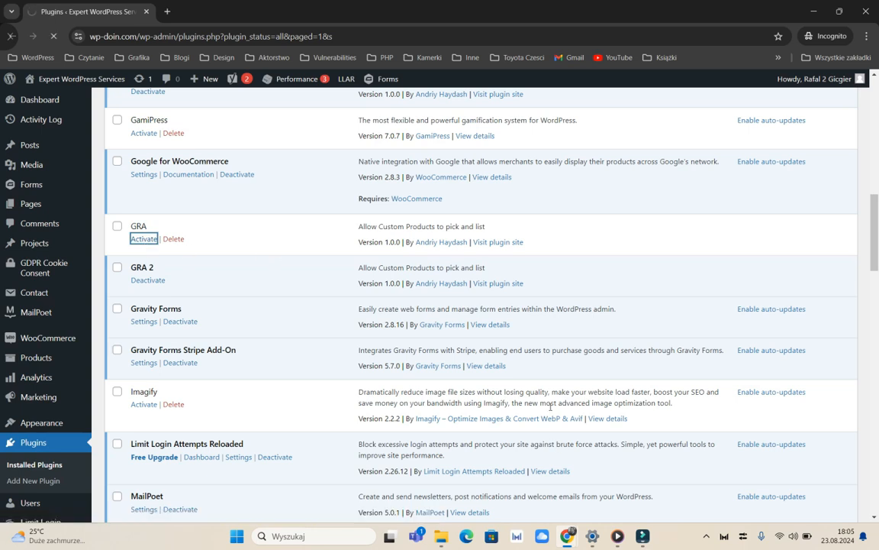
Return to the main administrator's browser window and open the Activity Log page.
mouse_move(567, 535)
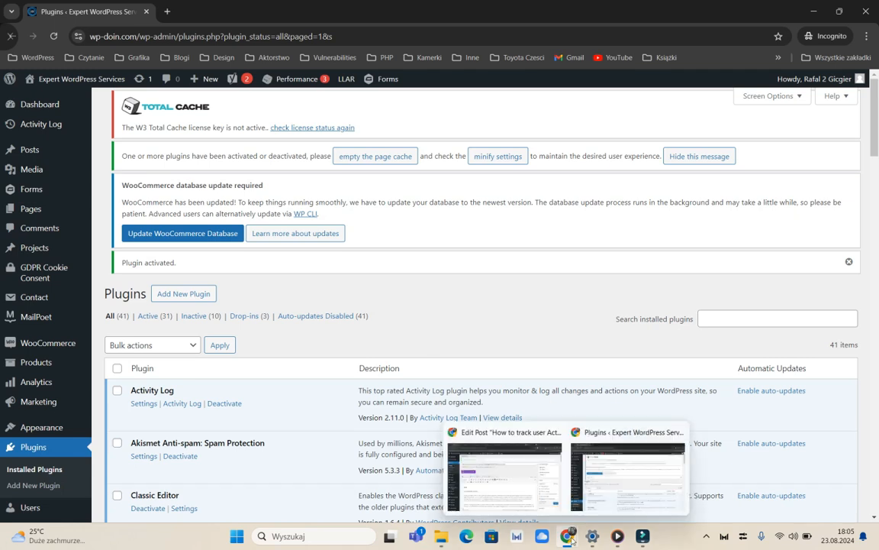
click(484, 452)
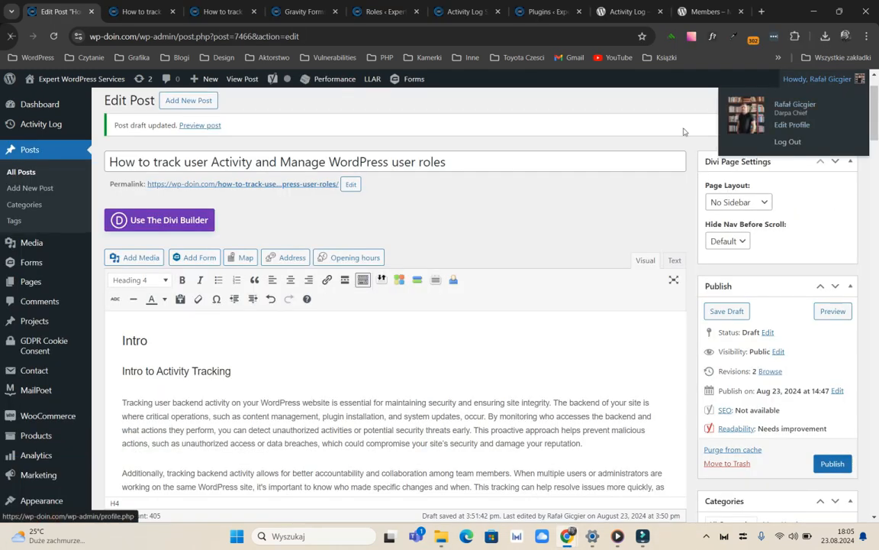
mouse_move(59, 123)
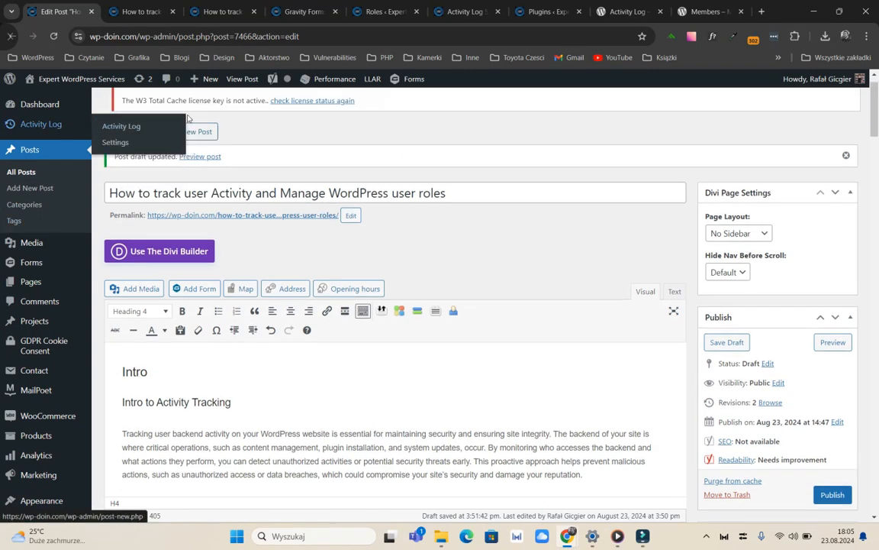
click(119, 126)
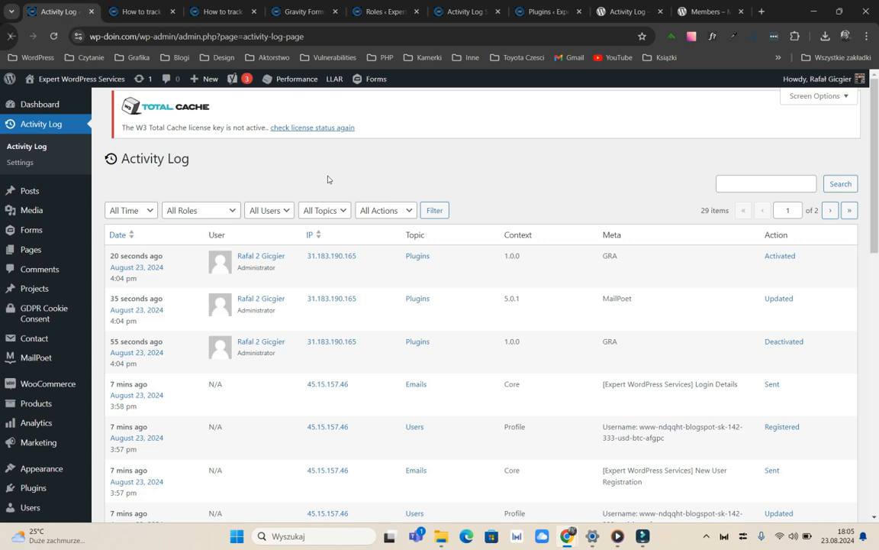
Examine the newest log entries for the second administrator's plugin changes, checking the user, action and plugin name for GRA and MailPoet.
scroll(260, 188, down, 1)
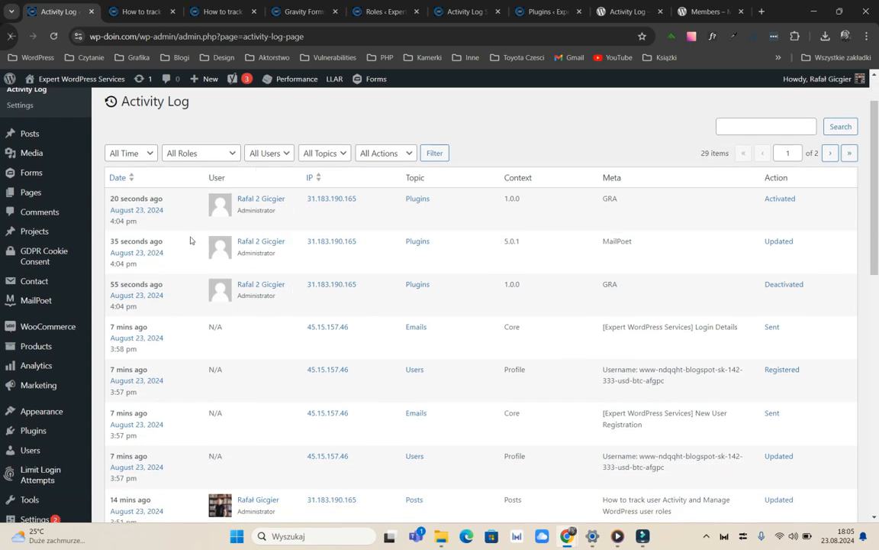
drag(286, 199, 235, 201)
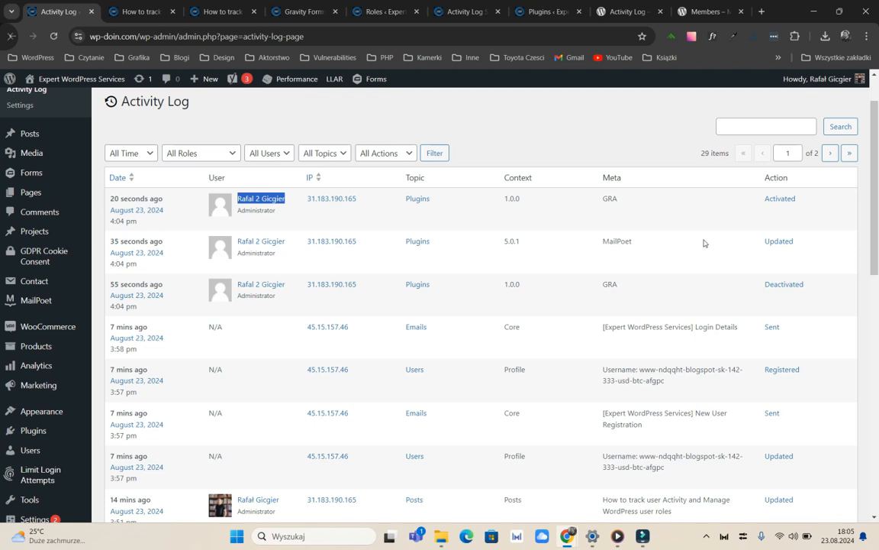
drag(761, 289, 812, 289)
click(818, 290)
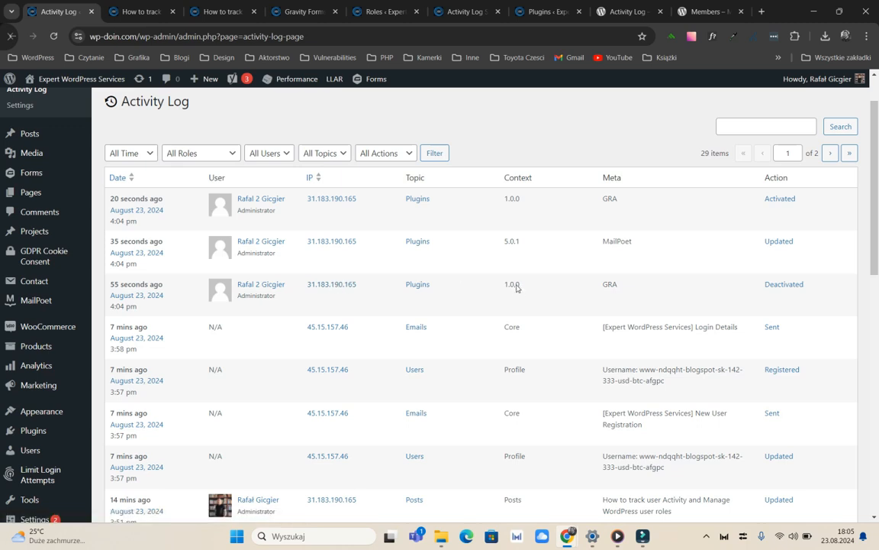
drag(619, 284, 604, 288)
click(614, 290)
drag(633, 242, 607, 248)
click(607, 256)
scroll(553, 208, up, 1)
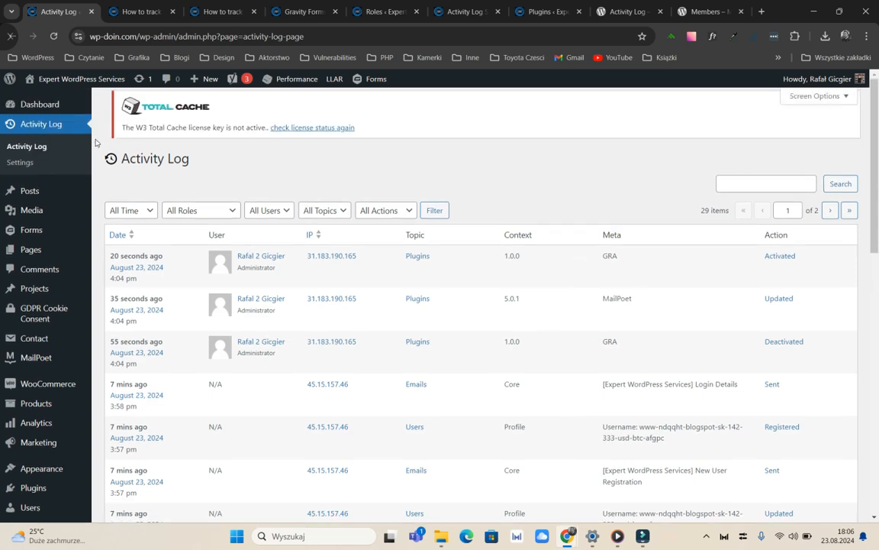
scroll(229, 328, down, 1)
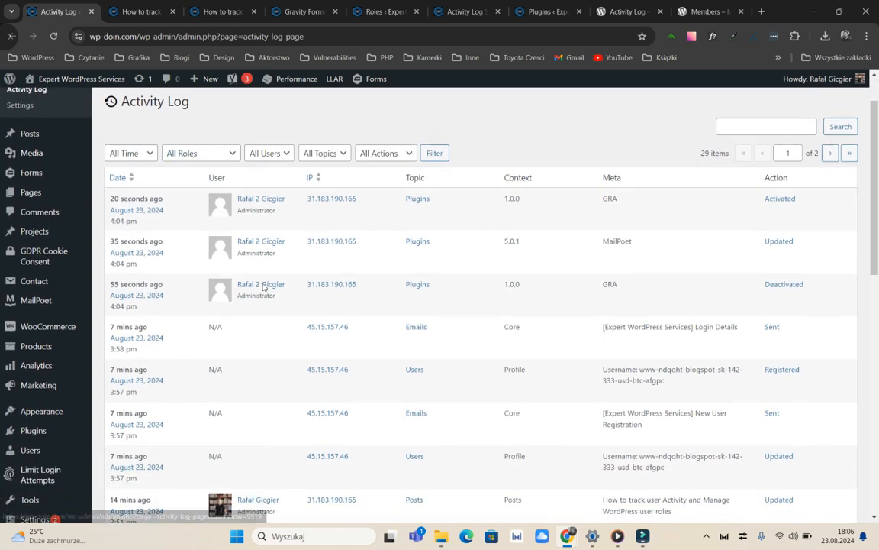
scroll(263, 286, up, 1)
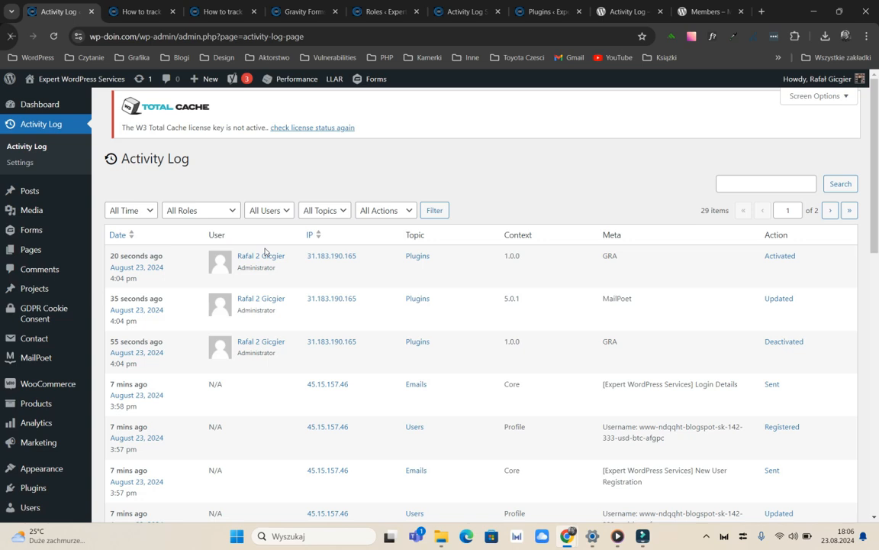
Switch to the WordPress.org page of the "Activity Log – Monitor & Record User Changes" plugin and view its title and description.
click(597, 11)
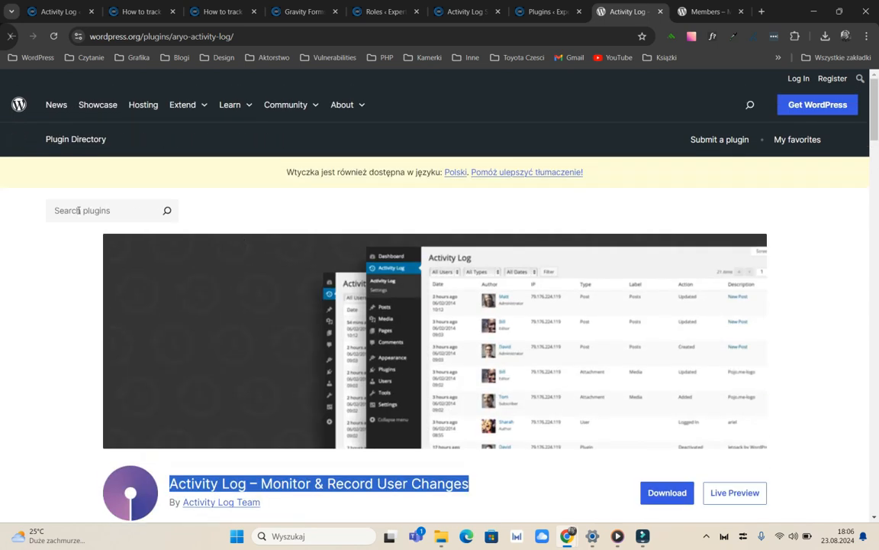
click(59, 257)
scroll(63, 249, down, 2)
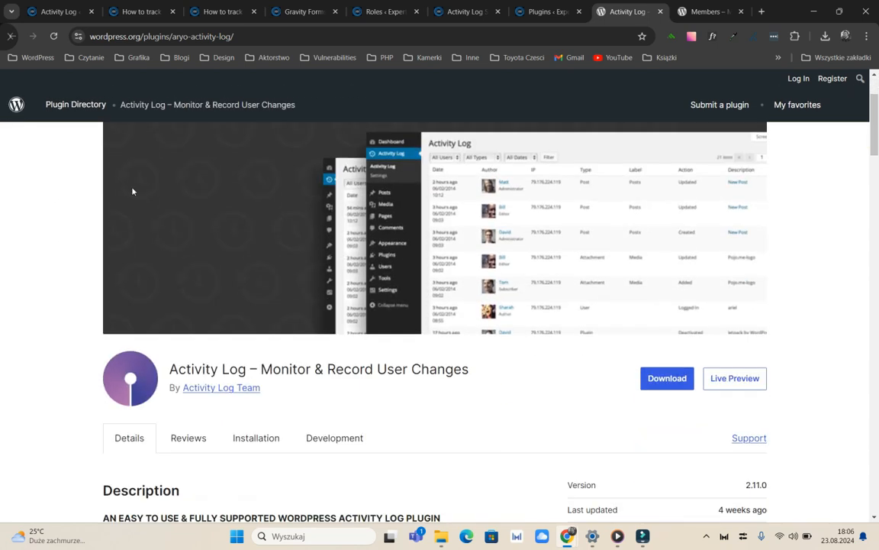
Examine the Activity Log plugin's WordPress.org page, checking its web address, title and description section.
click(235, 36)
click(265, 36)
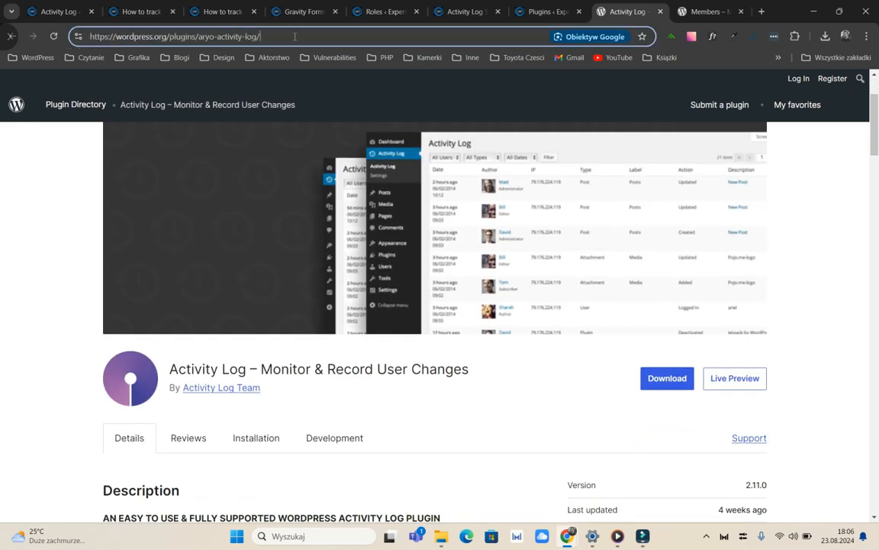
scroll(176, 252, down, 2)
drag(174, 254, 246, 254)
click(283, 260)
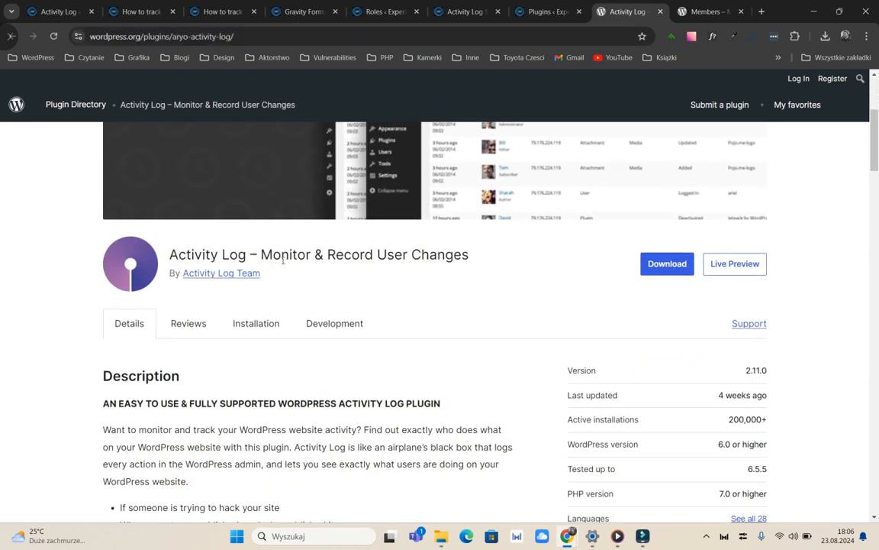
scroll(390, 255, down, 2)
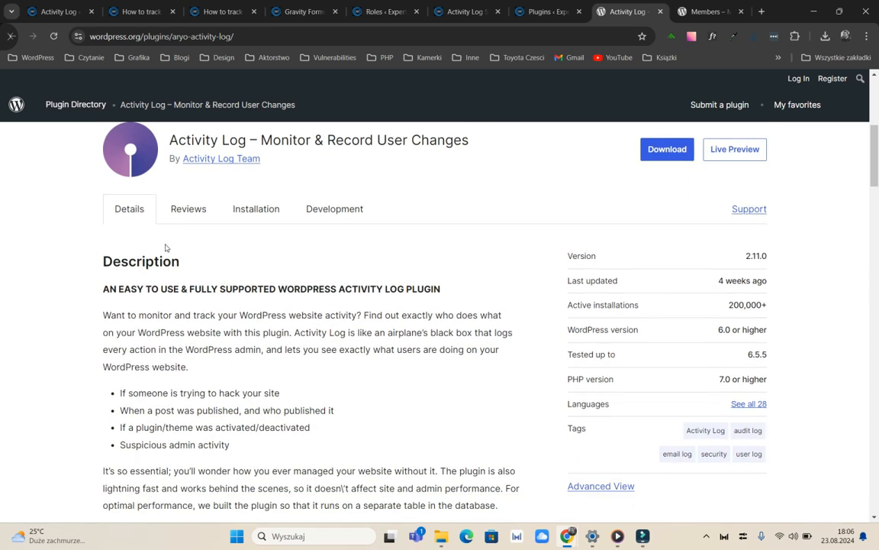
scroll(145, 283, down, 3)
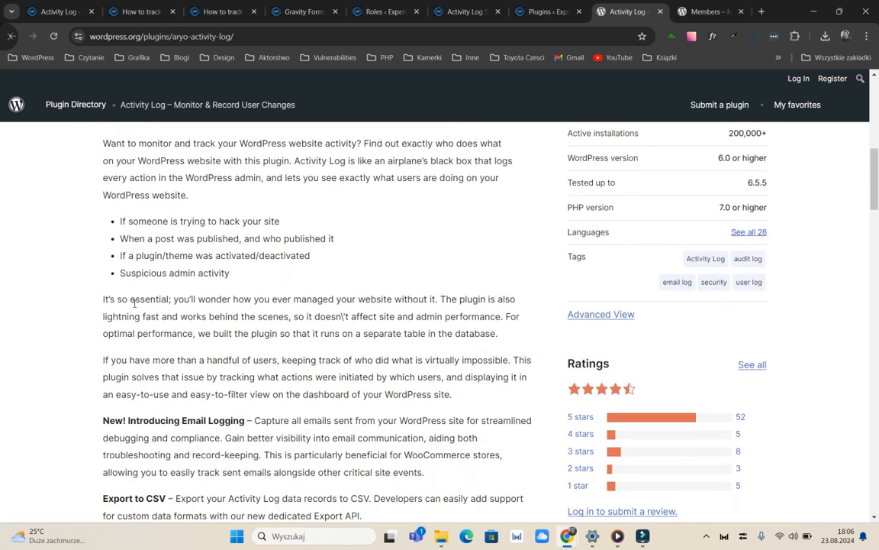
scroll(130, 268, up, 1)
scroll(127, 195, up, 2)
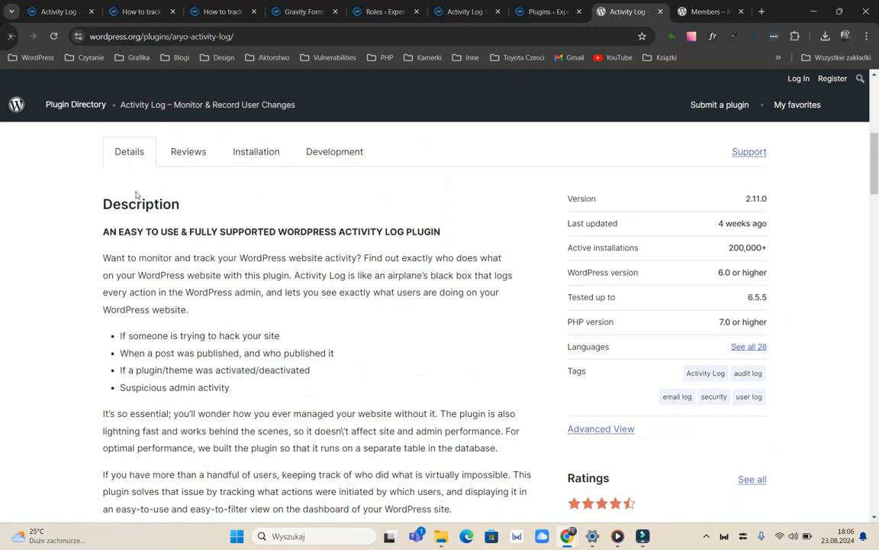
Read the plugin description's opening paragraph and its list of the kinds of site activity it tracks.
drag(109, 260, 199, 259)
click(204, 261)
scroll(134, 305, down, 1)
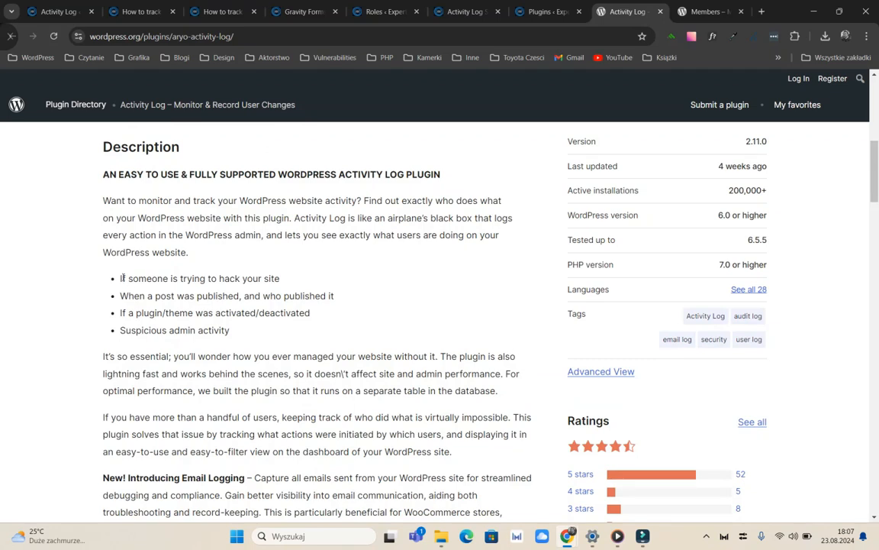
drag(122, 278, 278, 281)
drag(127, 297, 239, 296)
click(243, 296)
scroll(167, 328, down, 1)
drag(122, 272, 231, 274)
click(263, 278)
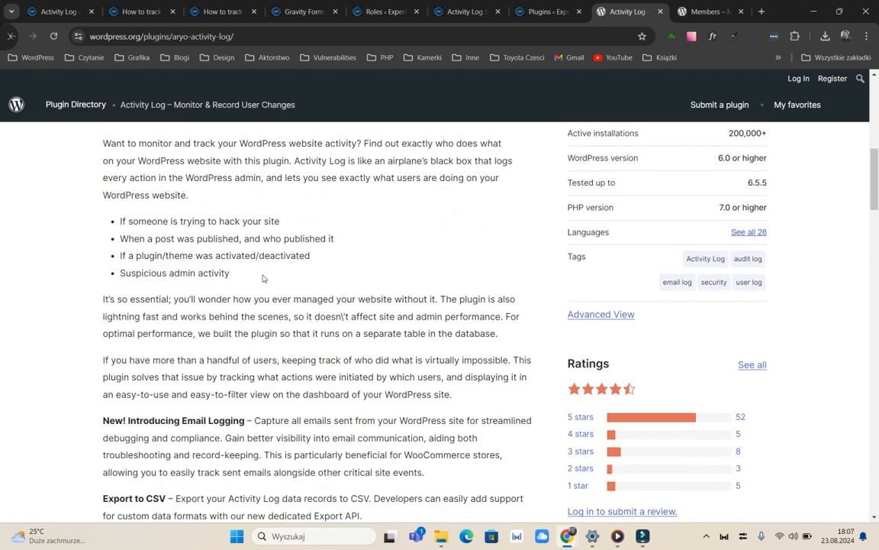
Switch to the site's Activity Log page and look over the recorded entries.
scroll(262, 278, up, 1)
key(ctrl+1)
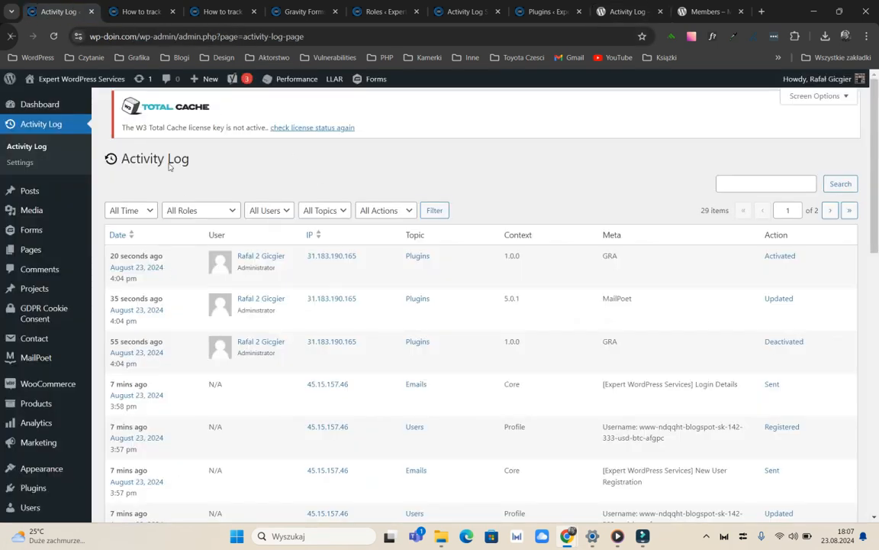
scroll(17, 314, down, 3)
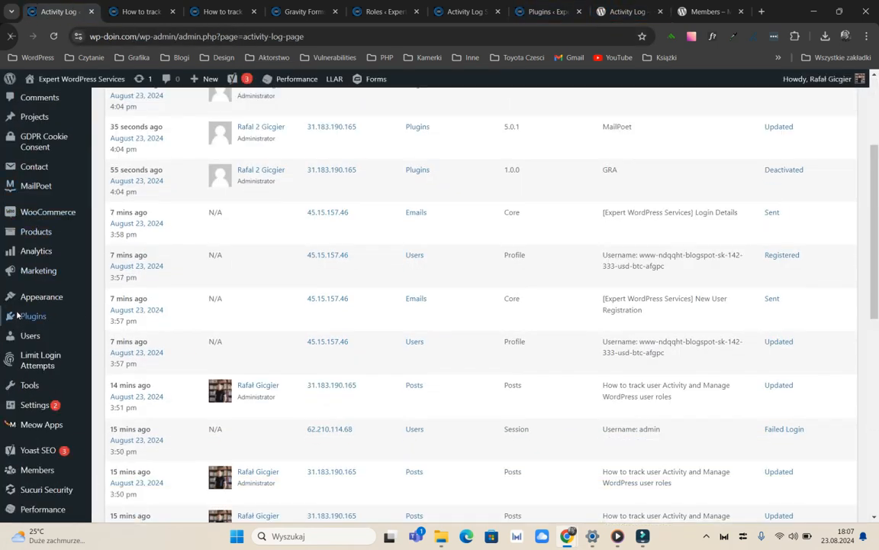
mouse_move(38, 316)
scroll(131, 339, up, 3)
Return to the plugin's WordPress.org page and view its banner, title and download area.
click(619, 6)
scroll(662, 233, up, 3)
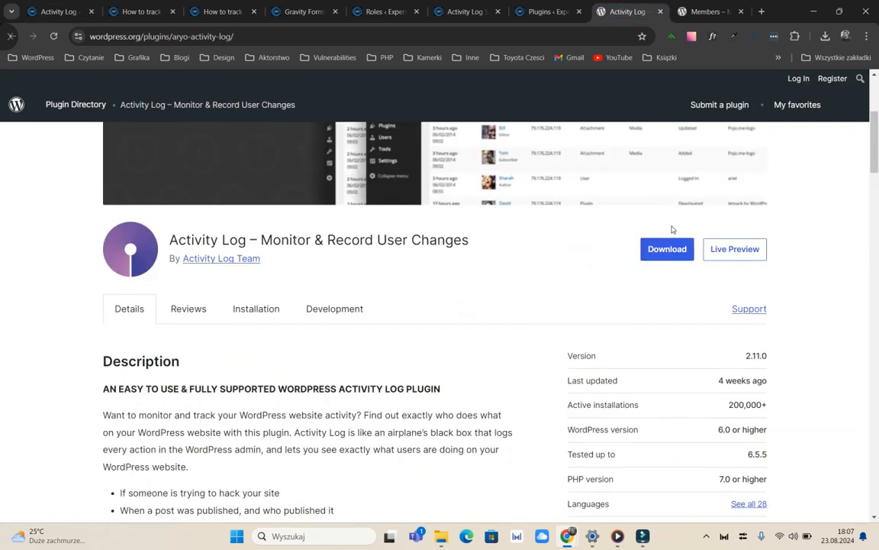
scroll(657, 321, up, 2)
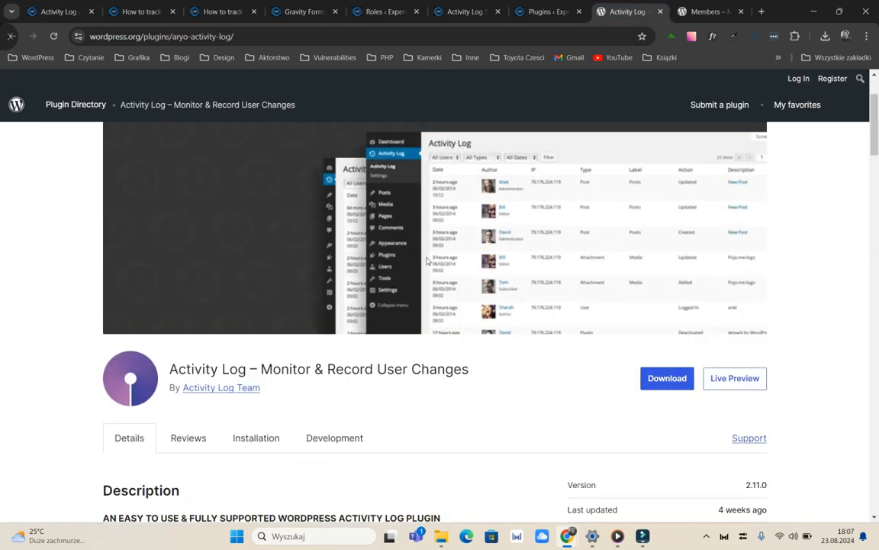
scroll(573, 387, down, 1)
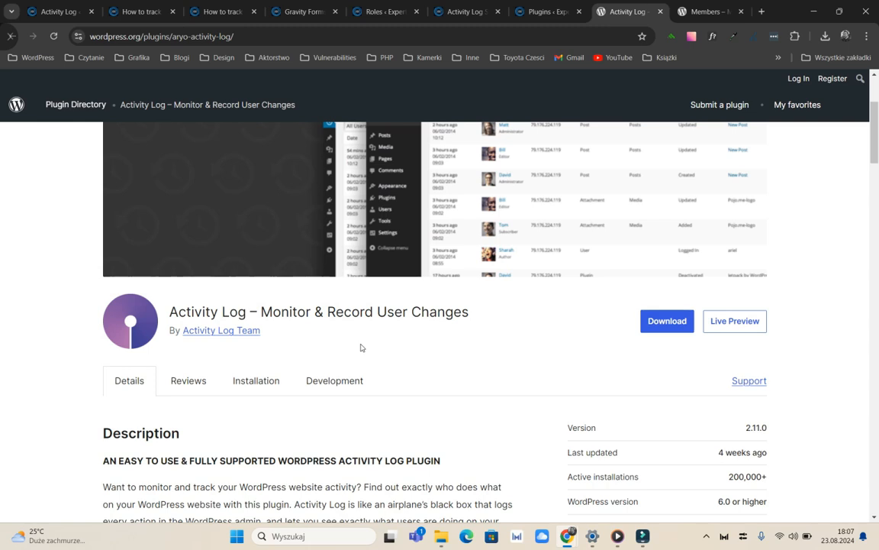
Go back to the site's Activity Log and inspect the available action, topic, user, role and time filters without applying any.
click(65, 14)
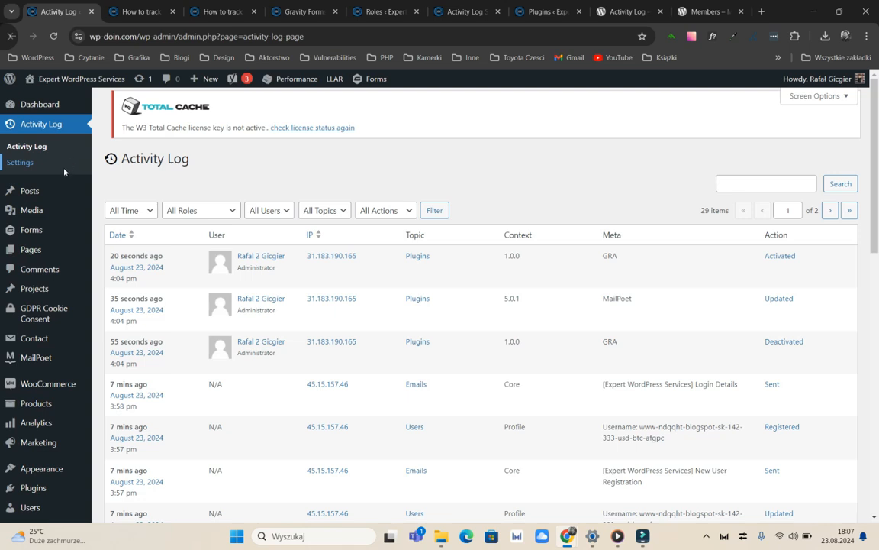
click(391, 211)
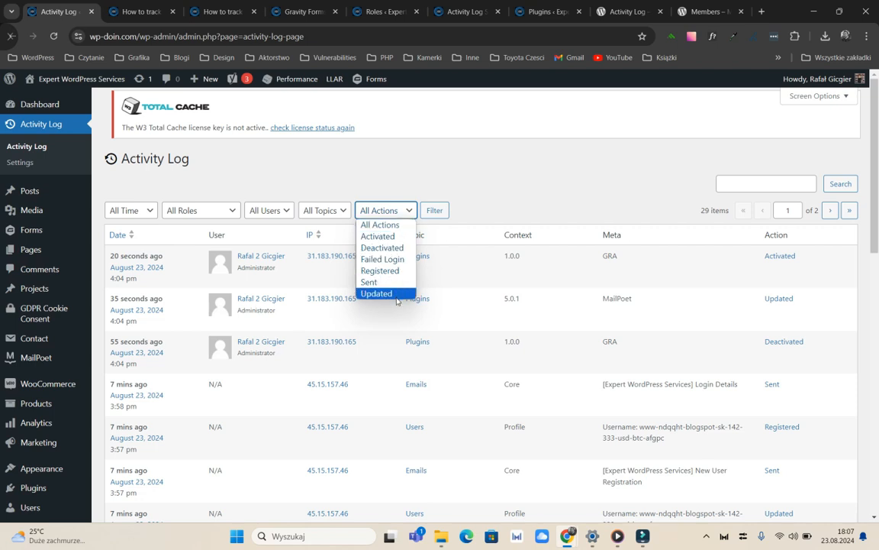
click(471, 199)
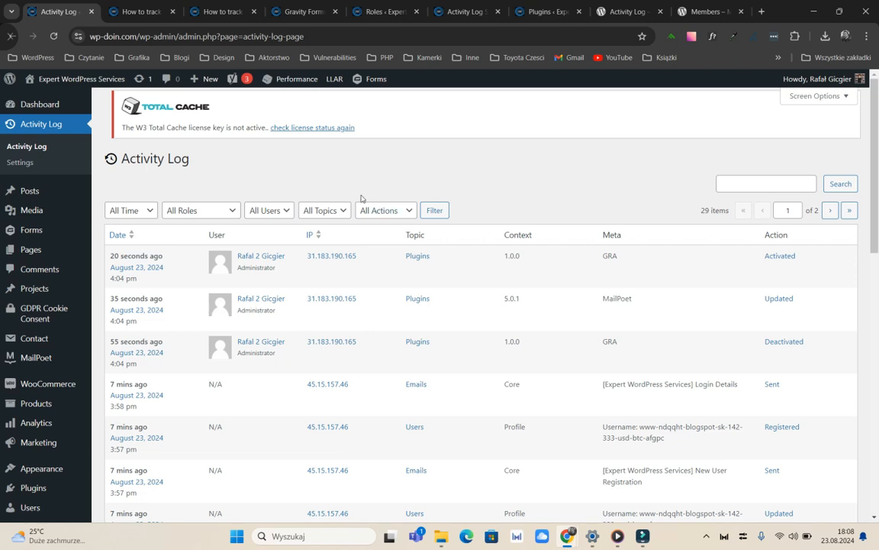
click(324, 210)
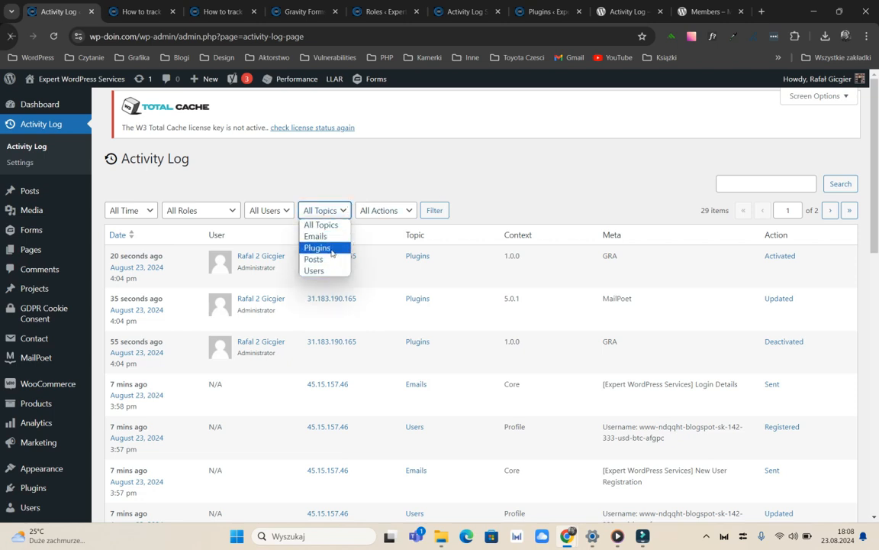
click(260, 211)
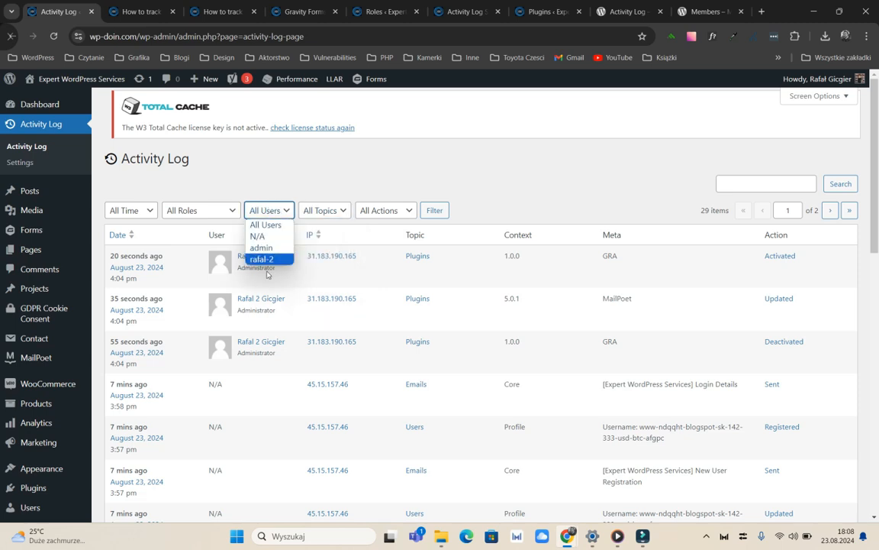
click(207, 214)
click(207, 211)
click(128, 211)
click(128, 211)
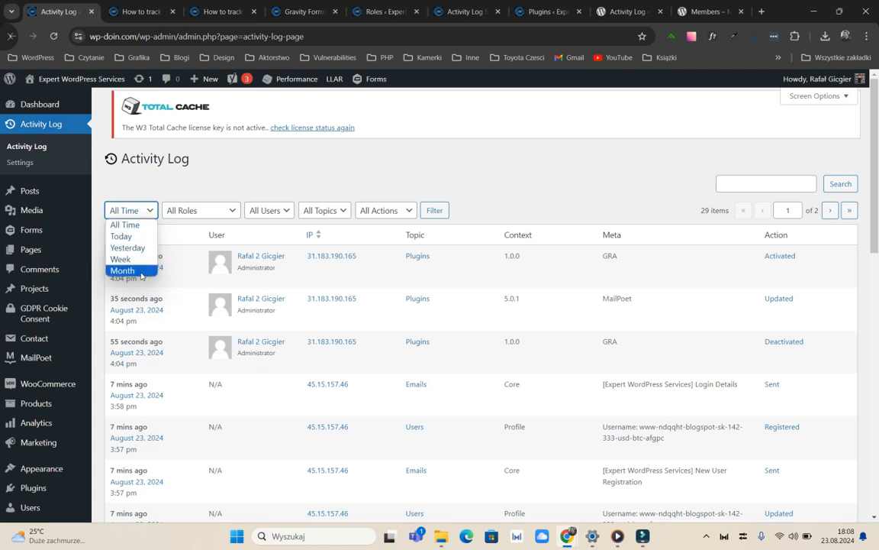
click(332, 170)
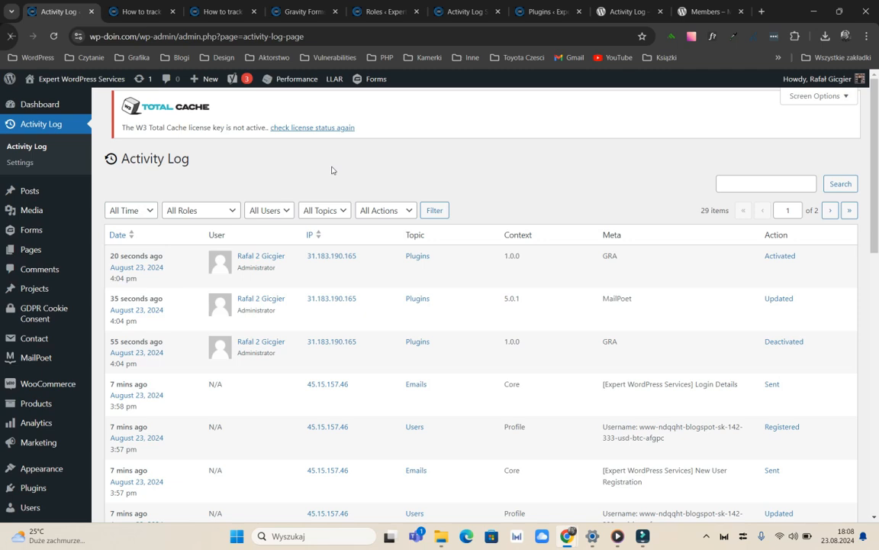
Examine the older log entries, checking context values such as Core, Profile and Session.
scroll(332, 171, down, 4)
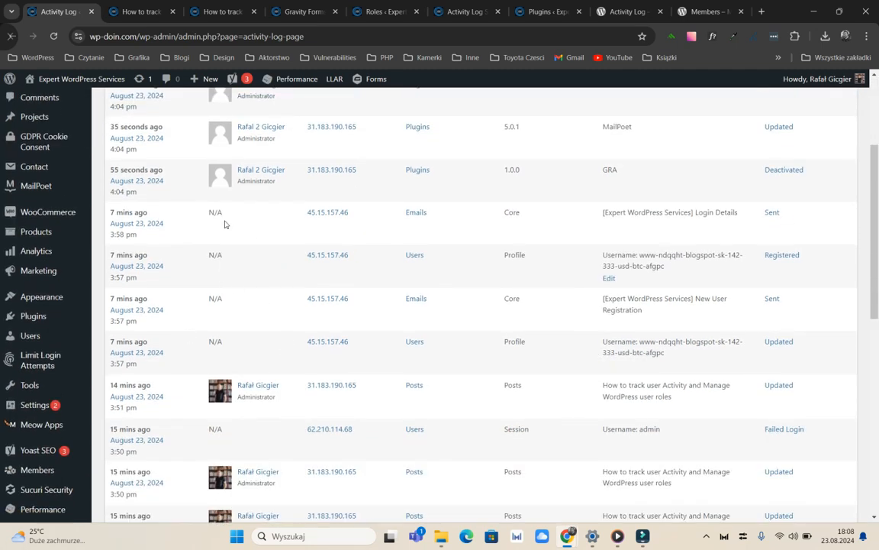
scroll(531, 193, down, 1)
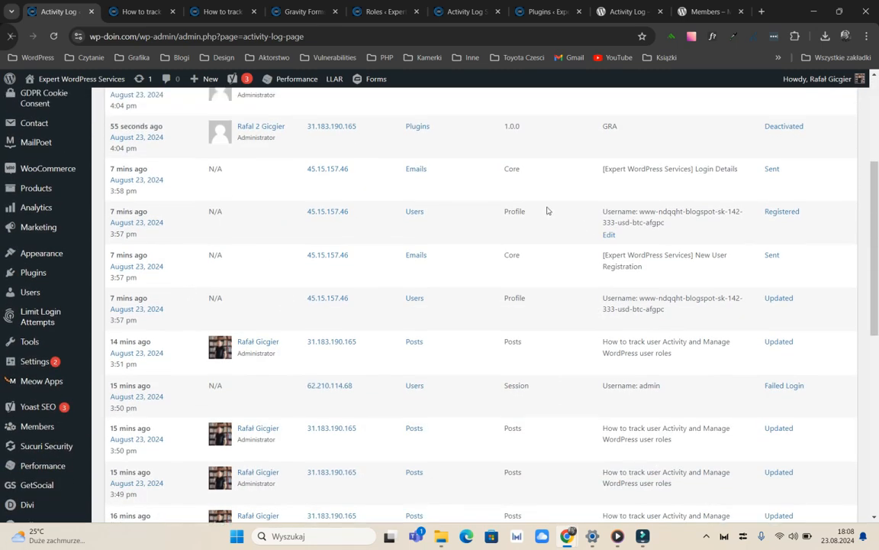
scroll(477, 200, up, 4)
scroll(489, 255, down, 3)
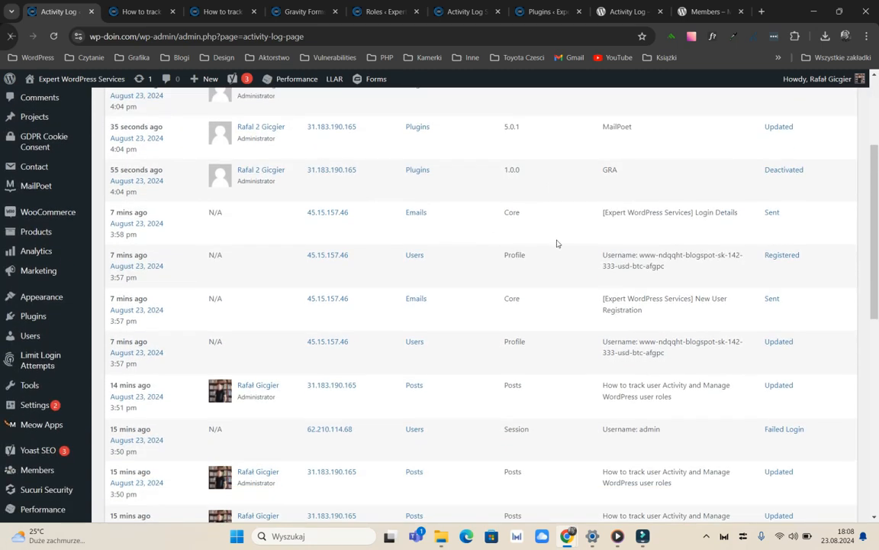
scroll(558, 243, up, 3)
scroll(515, 275, down, 1)
double_click(513, 270)
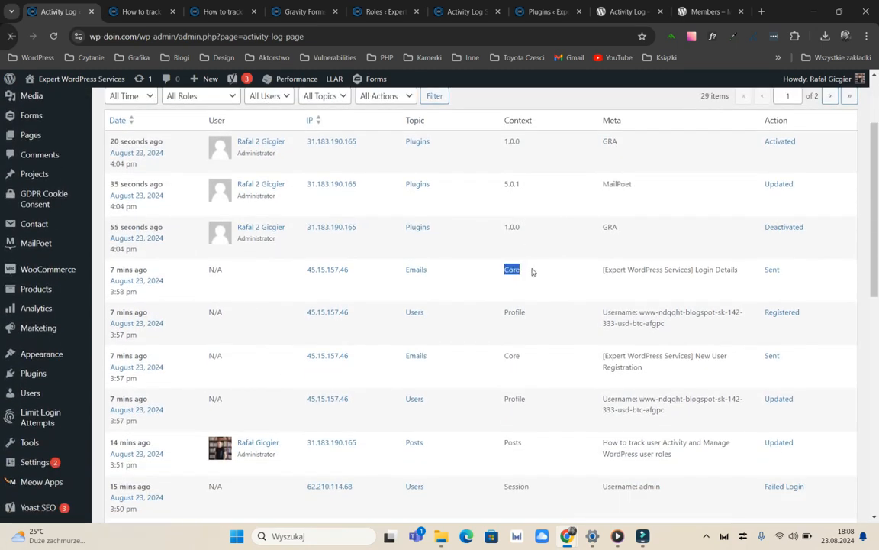
click(524, 278)
double_click(519, 313)
click(516, 231)
scroll(513, 230, down, 3)
double_click(506, 316)
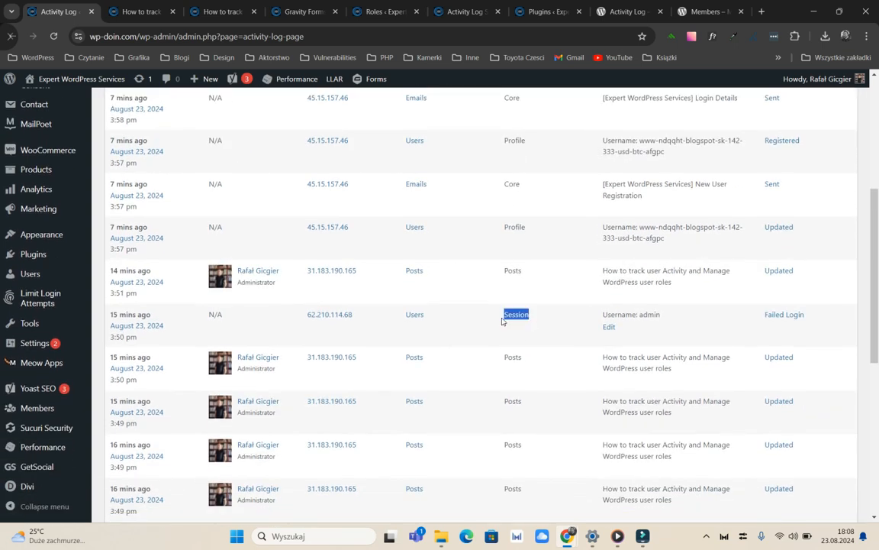
scroll(507, 334, down, 6)
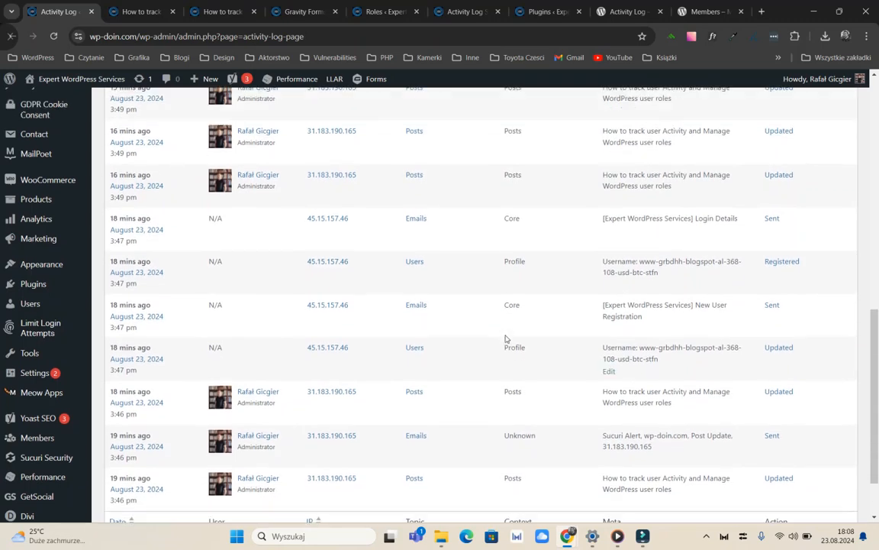
Open the Activity Log's screen options, view the column and pagination choices, and close them.
scroll(506, 336, up, 11)
click(803, 98)
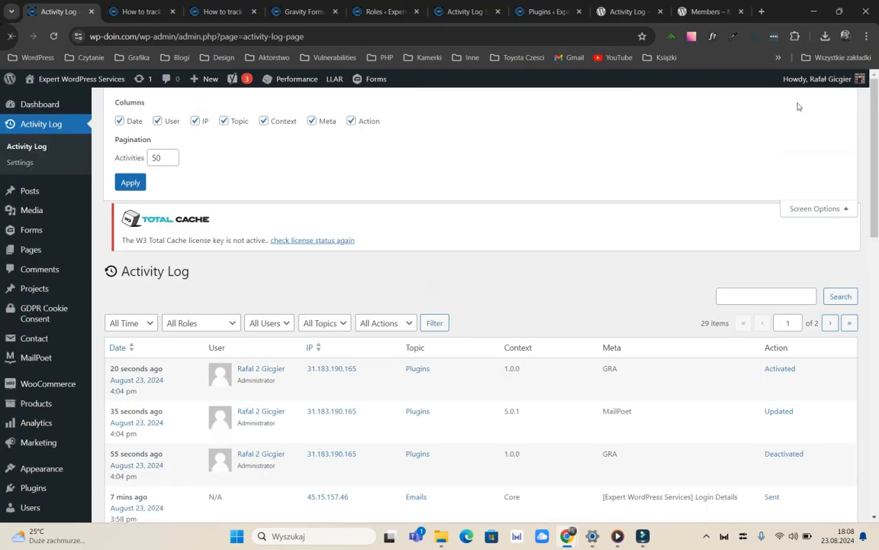
click(810, 206)
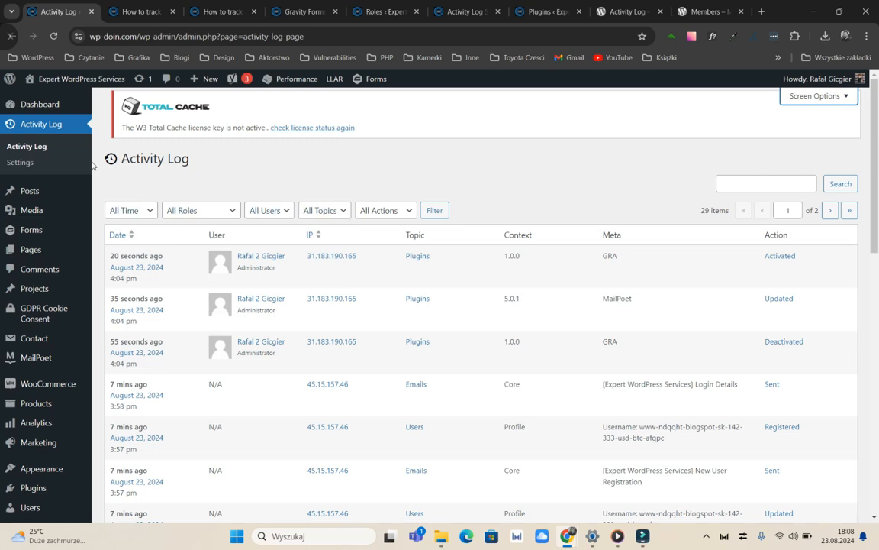
Open the Activity Log settings and examine the log retention period and its note on keeping logs forever.
click(31, 162)
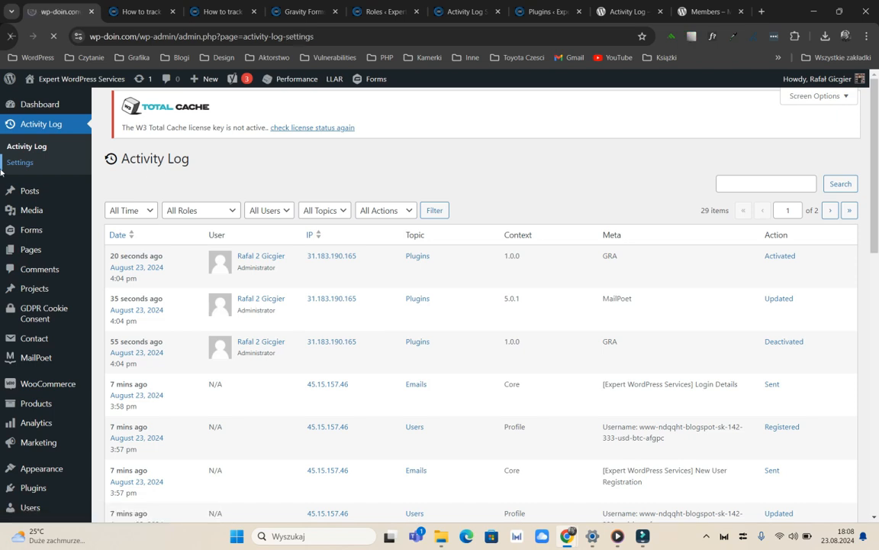
scroll(197, 208, down, 1)
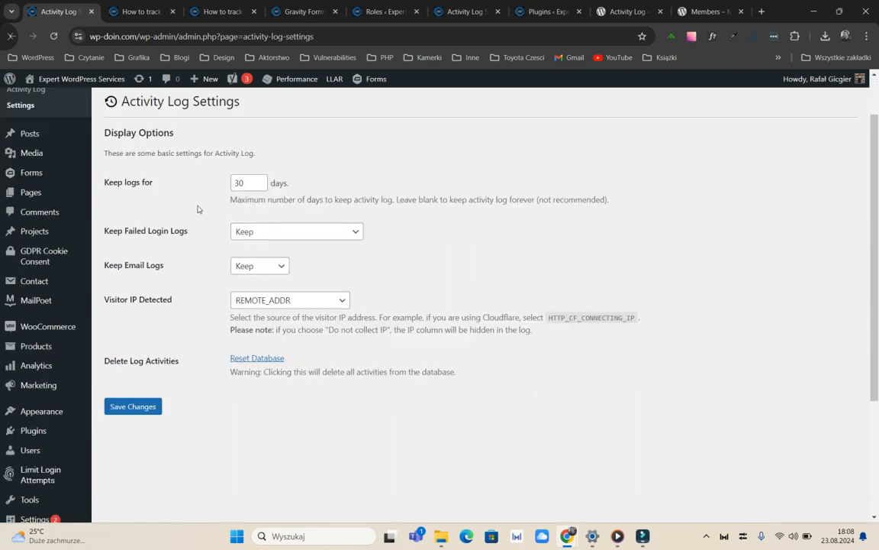
double_click(234, 185)
click(248, 188)
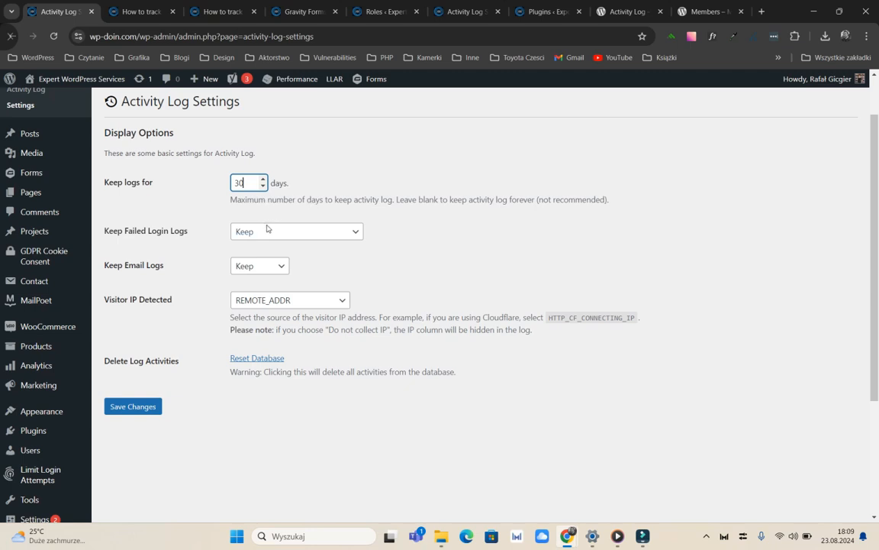
drag(495, 199, 560, 198)
click(604, 200)
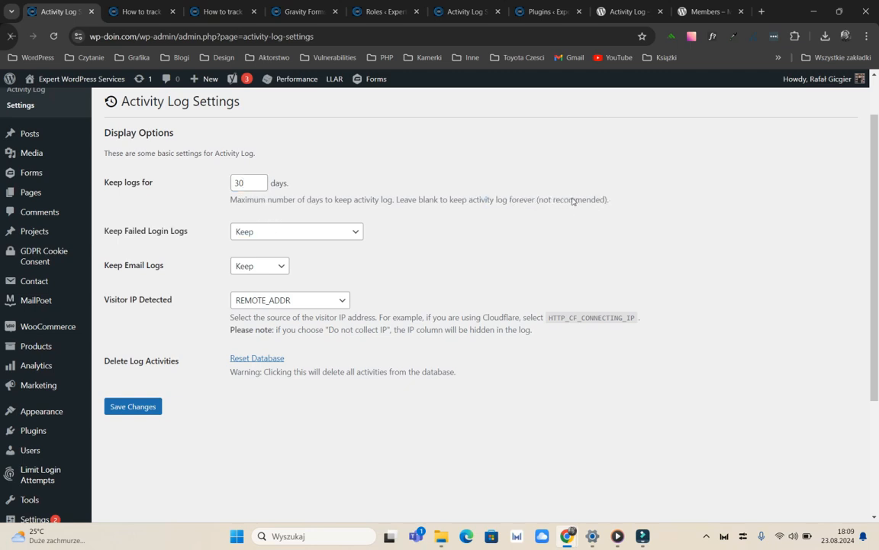
Set Keep Failed Login Logs to "Don't Keep (Not recommended)" after checking its options.
click(324, 237)
click(350, 208)
click(257, 234)
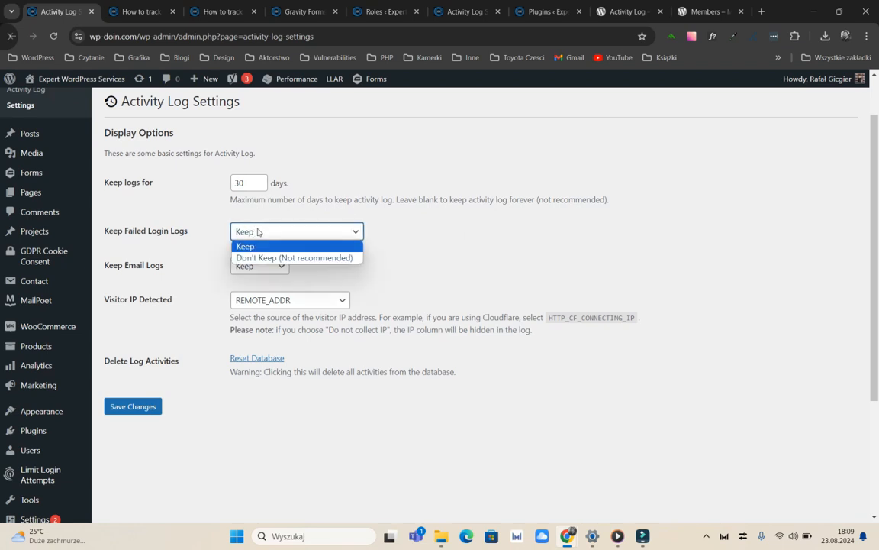
click(302, 218)
click(290, 237)
click(286, 255)
scroll(222, 241, down, 1)
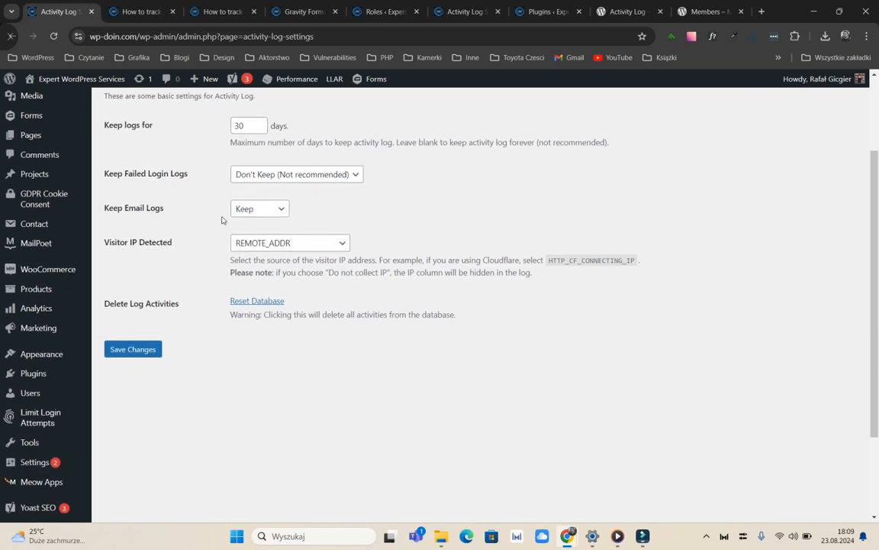
Inspect the choices for Keep Email Logs and leave the setting at Keep.
click(252, 211)
key(Down)
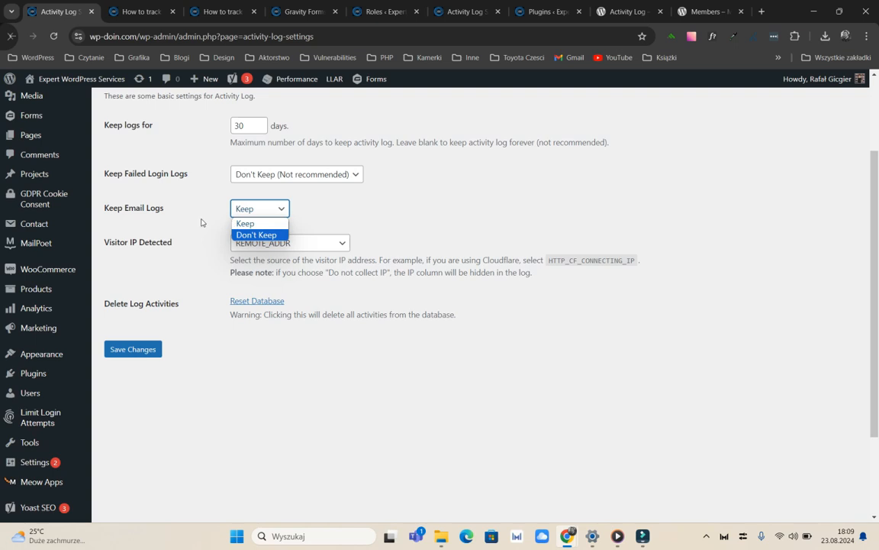
click(201, 209)
click(240, 211)
click(217, 212)
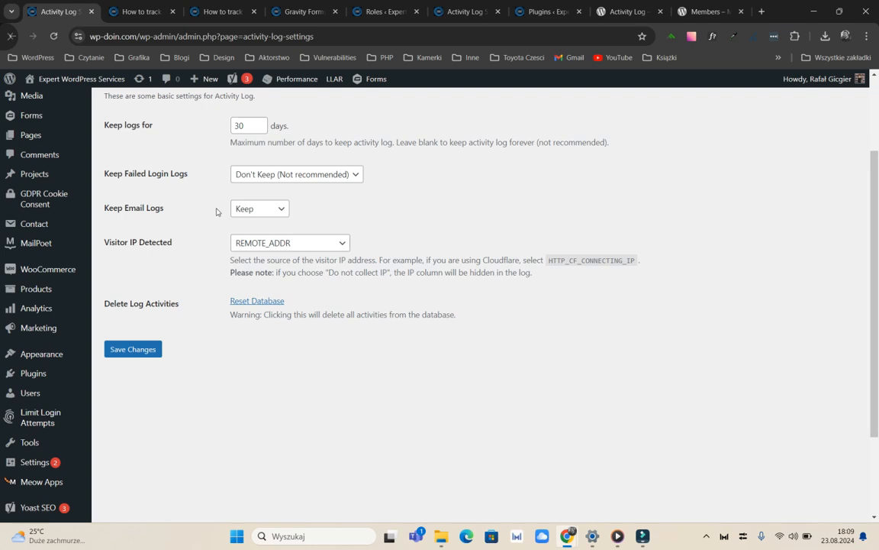
Set Visitor IP Detected to HTTP_CF_CONNECTING_IP and save the Activity Log settings.
click(254, 245)
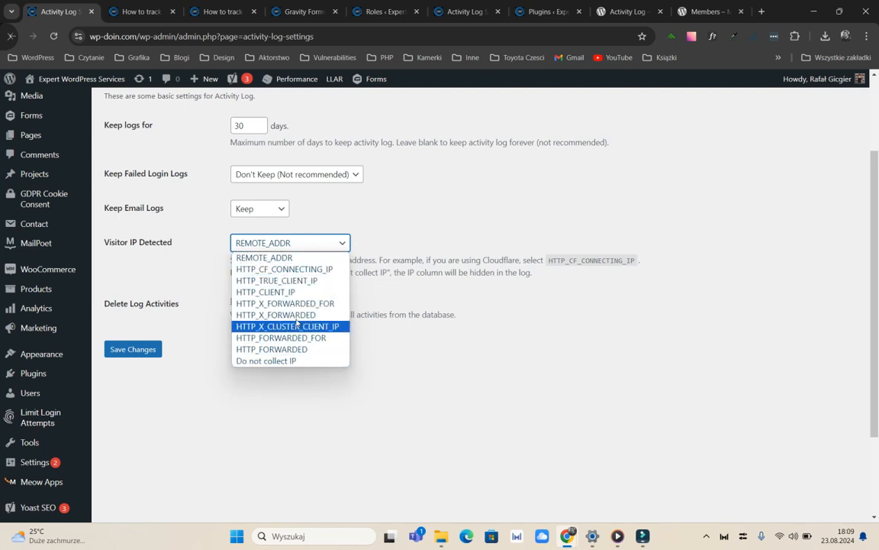
click(277, 271)
click(260, 243)
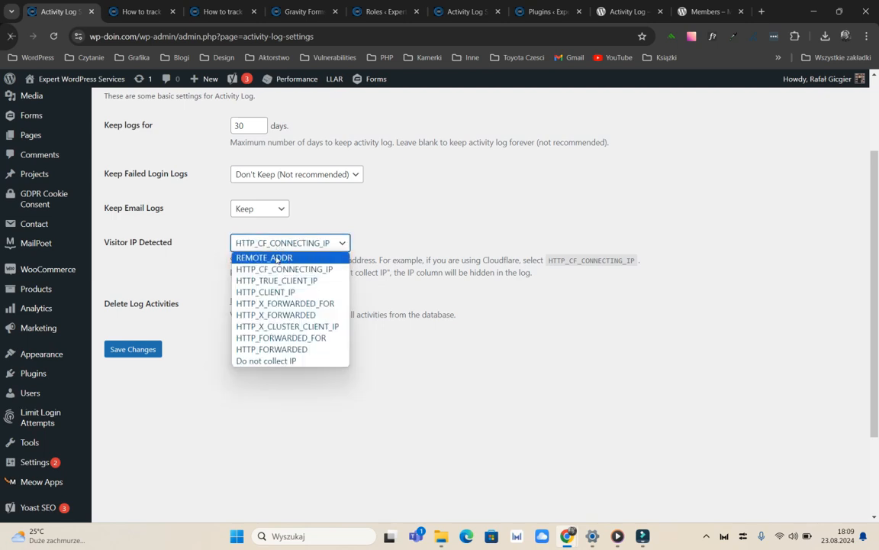
click(277, 270)
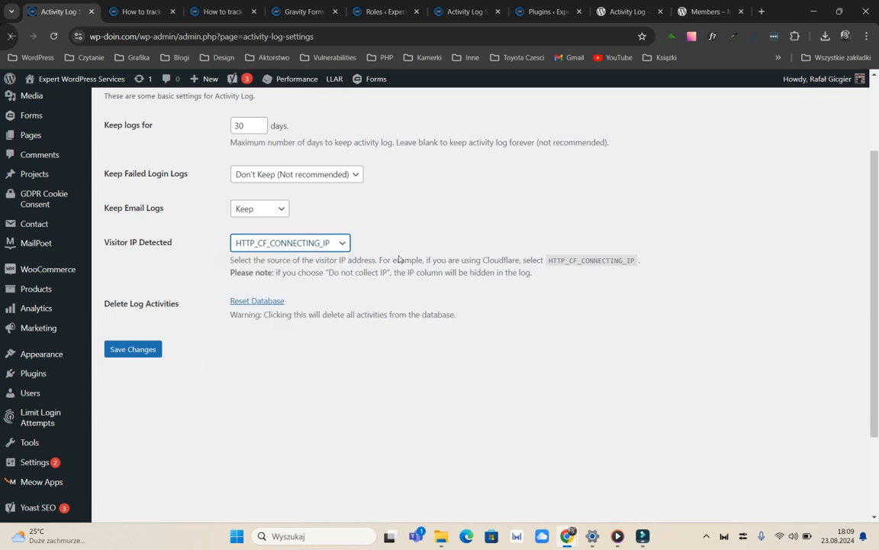
drag(442, 259, 527, 259)
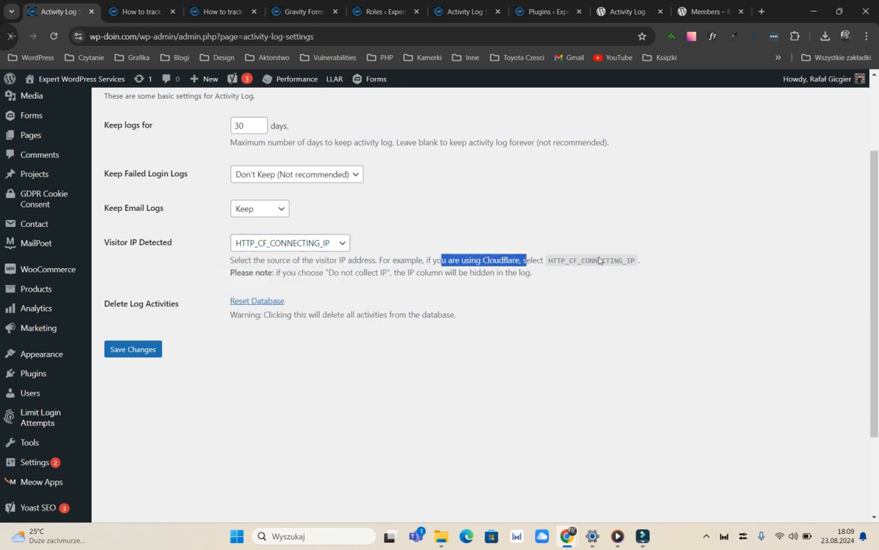
drag(283, 273, 477, 270)
click(390, 273)
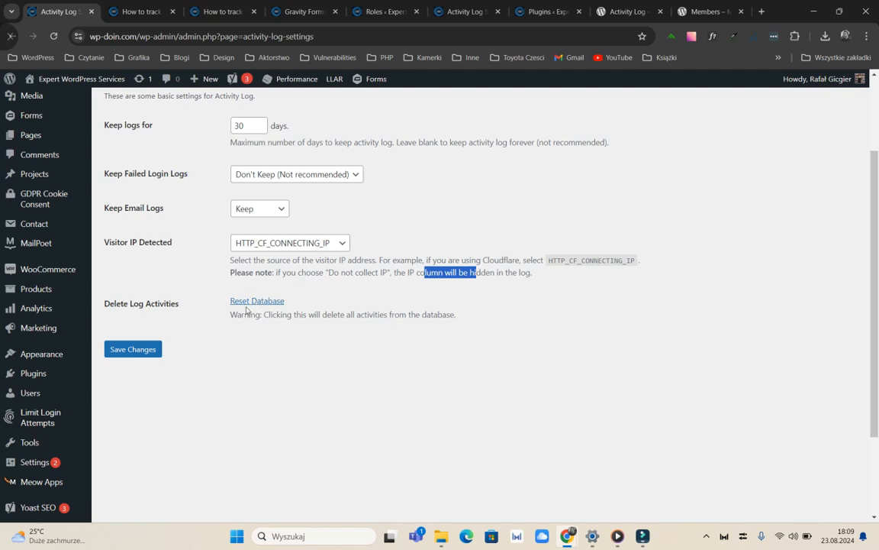
click(148, 355)
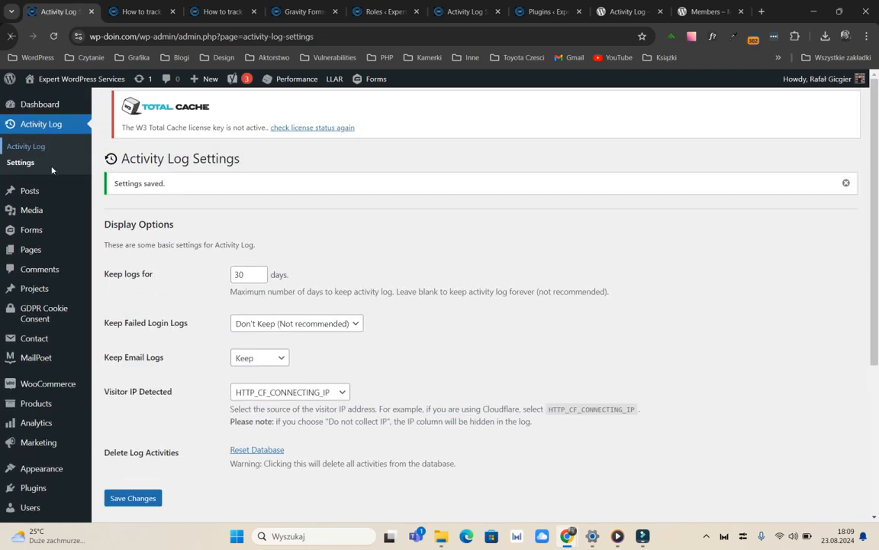
Return to the Activity Log, refresh it and look through the most recent recorded entries.
click(42, 145)
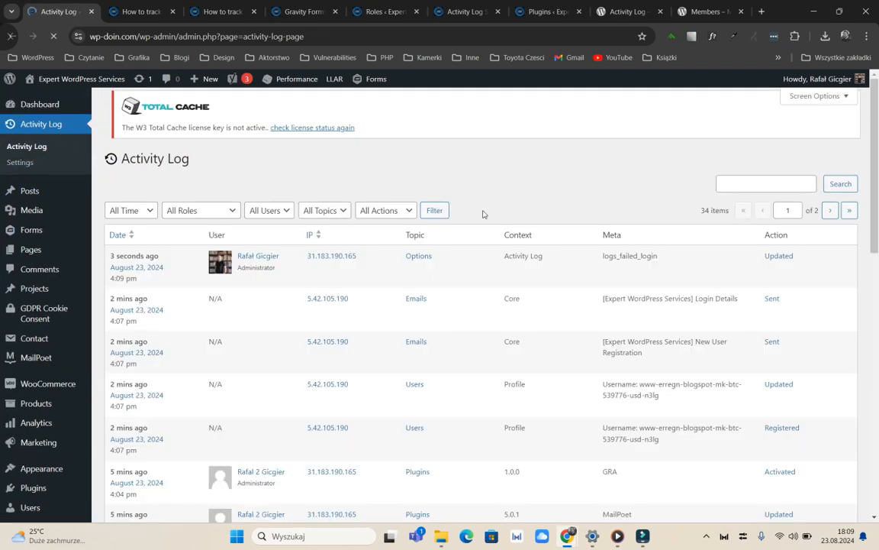
scroll(309, 321, down, 3)
scroll(310, 330, up, 3)
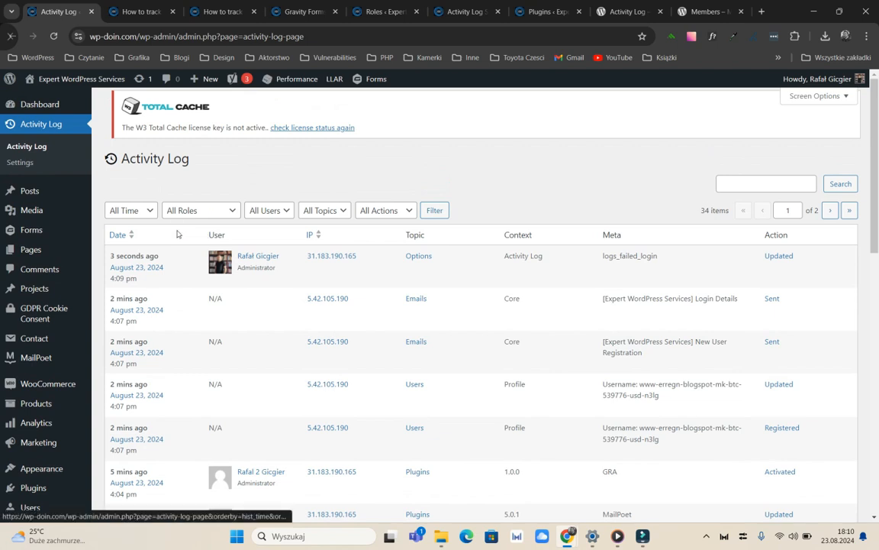
click(48, 43)
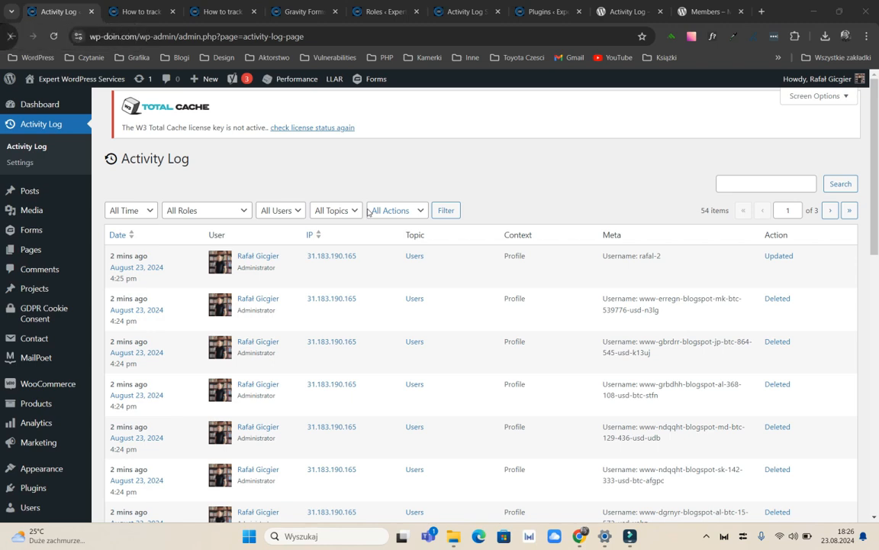
scroll(286, 310, down, 8)
scroll(269, 346, up, 10)
Filter the Activity Log to the second administrator's user account and view the matching entries.
click(207, 211)
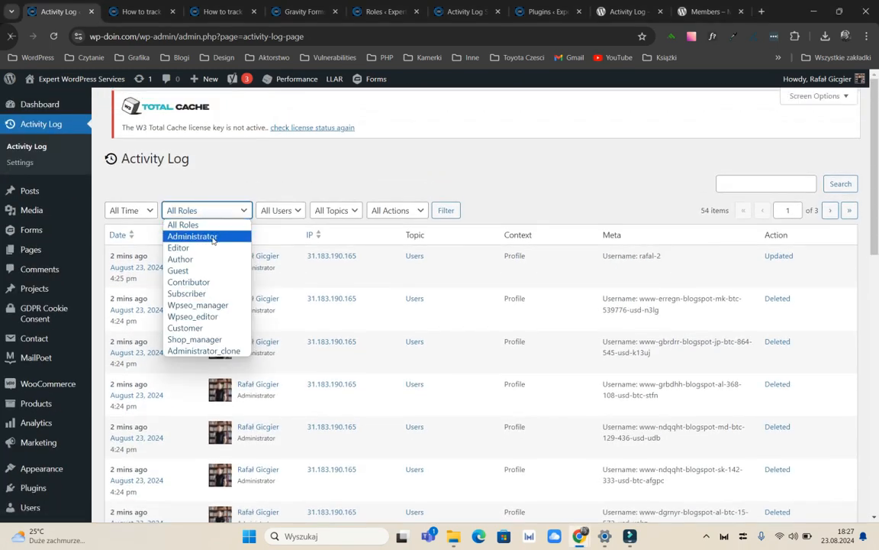
click(274, 209)
click(276, 258)
click(446, 210)
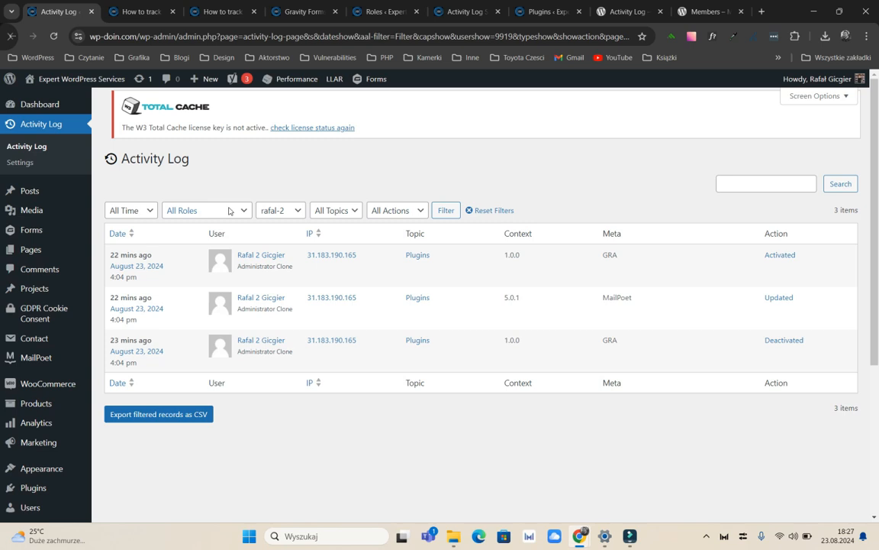
scroll(229, 211, down, 2)
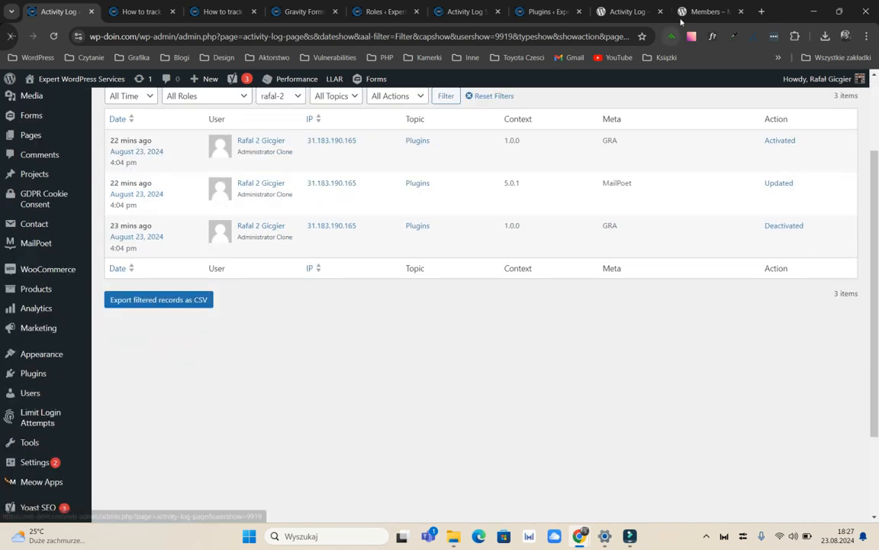
Switch to the Members – Membership & User Role Editor plugin page and check its title and web address.
click(682, 20)
drag(241, 254, 490, 253)
click(465, 275)
scroll(428, 252, up, 2)
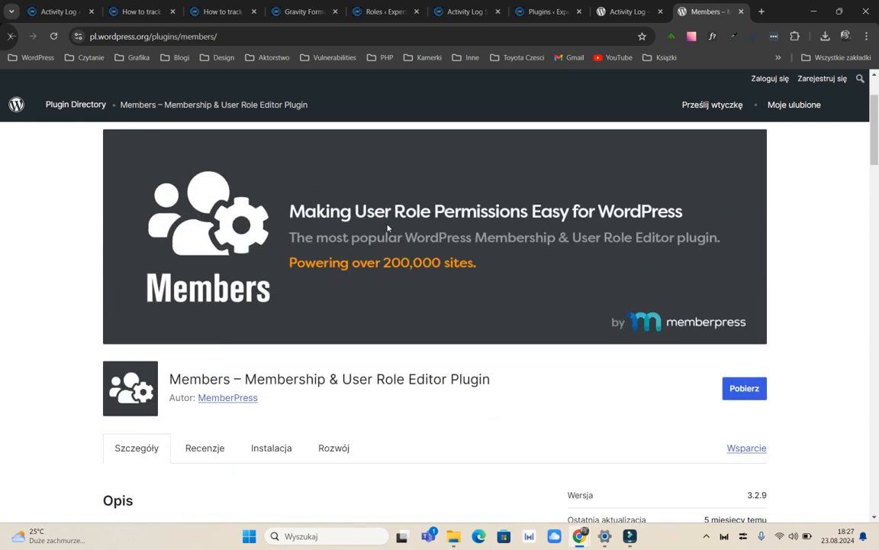
scroll(387, 227, up, 1)
click(91, 37)
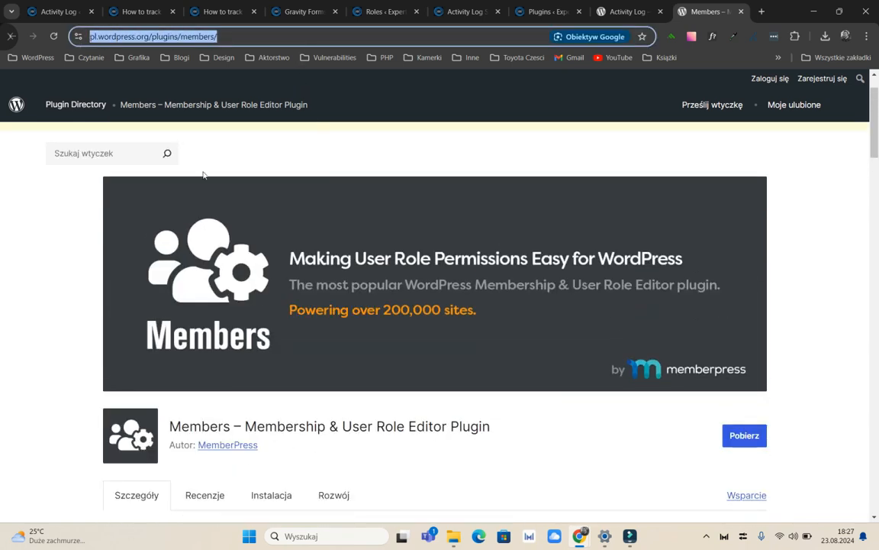
click(62, 288)
Read the Members plugin's feature list, covering the role editor, multiple user roles, denying capabilities and cloning roles.
scroll(63, 289, down, 3)
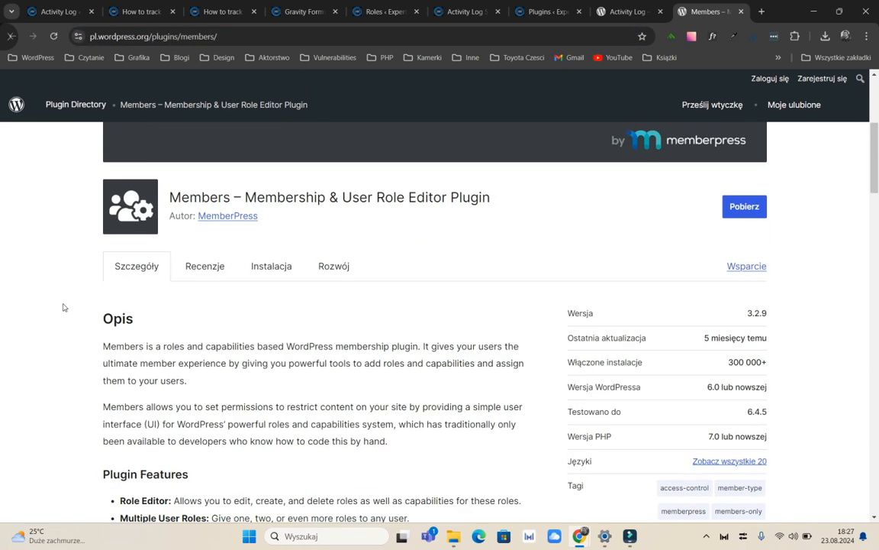
scroll(64, 307, down, 2)
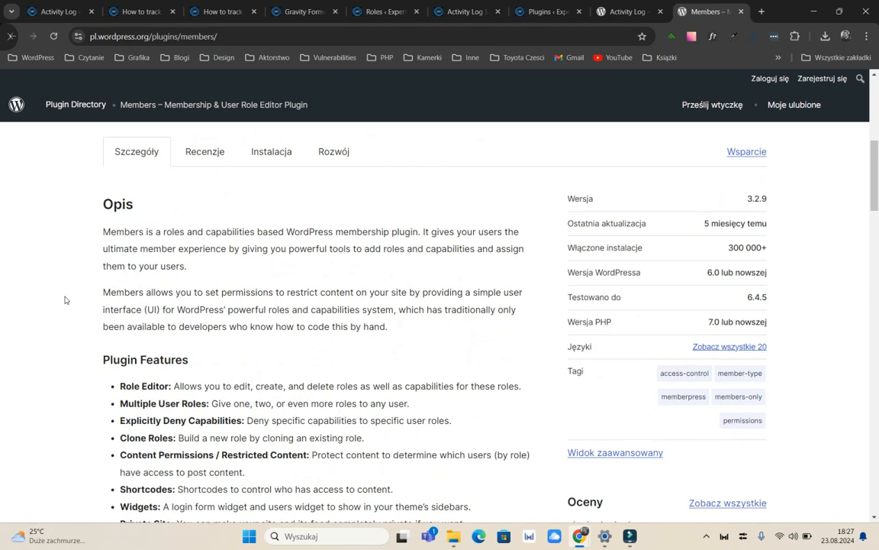
scroll(65, 299, down, 1)
scroll(112, 292, down, 1)
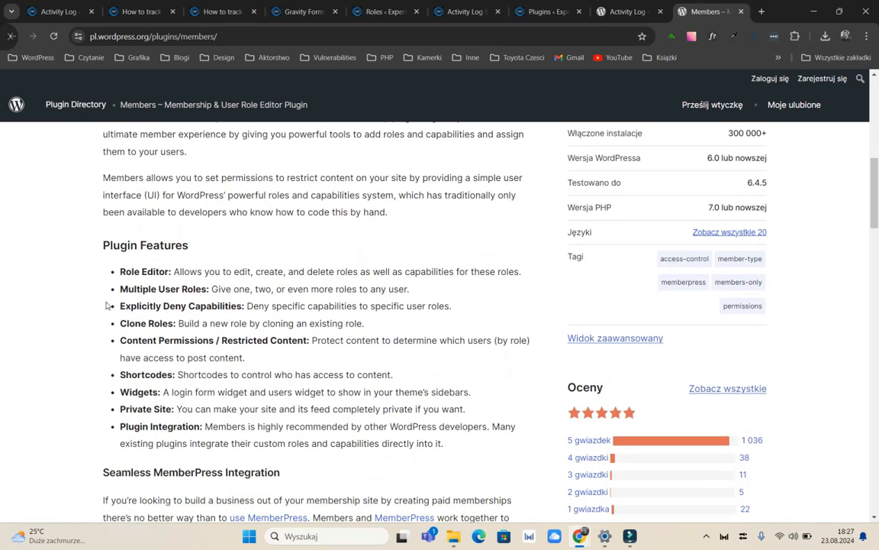
mouse_move(118, 273)
mouse_down()
mouse_move(166, 272)
mouse_move(124, 273)
mouse_up()
click(181, 273)
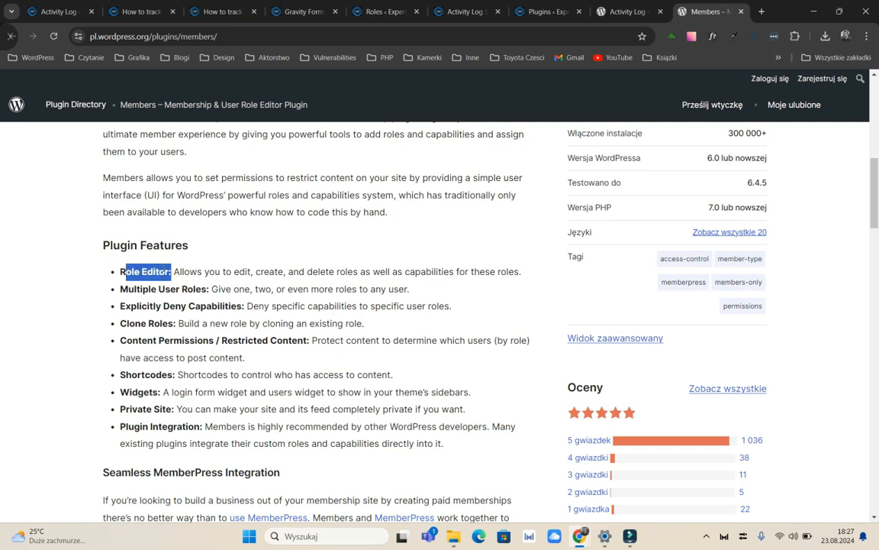
click(181, 266)
drag(268, 273, 275, 273)
click(326, 272)
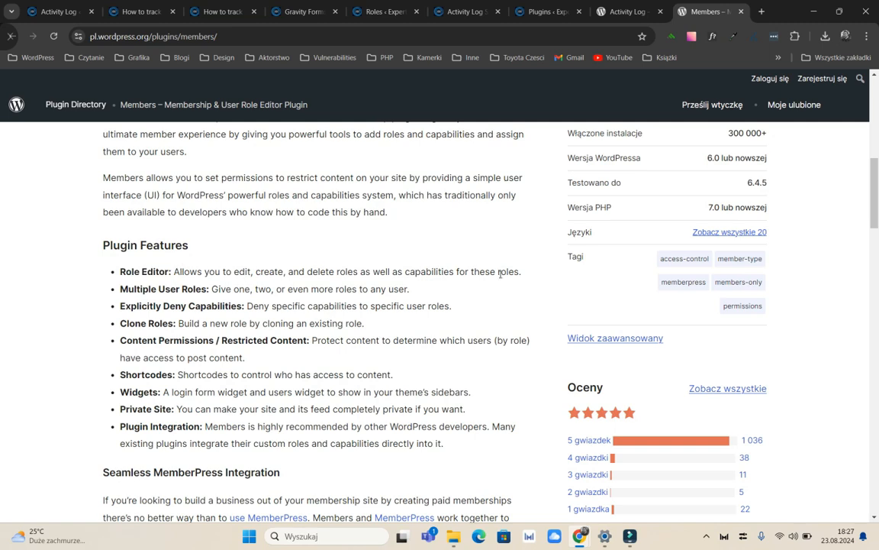
drag(156, 294, 326, 294)
click(326, 293)
drag(145, 306, 402, 306)
click(348, 310)
drag(154, 326, 193, 327)
click(197, 332)
scroll(206, 425, up, 3)
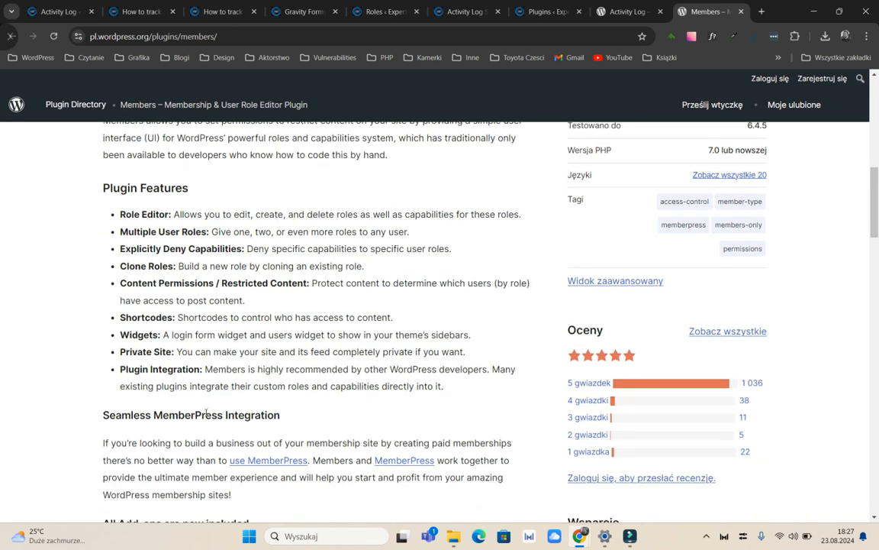
Return to the site's Activity Log and open the Roles list of the Members plugin.
click(65, 6)
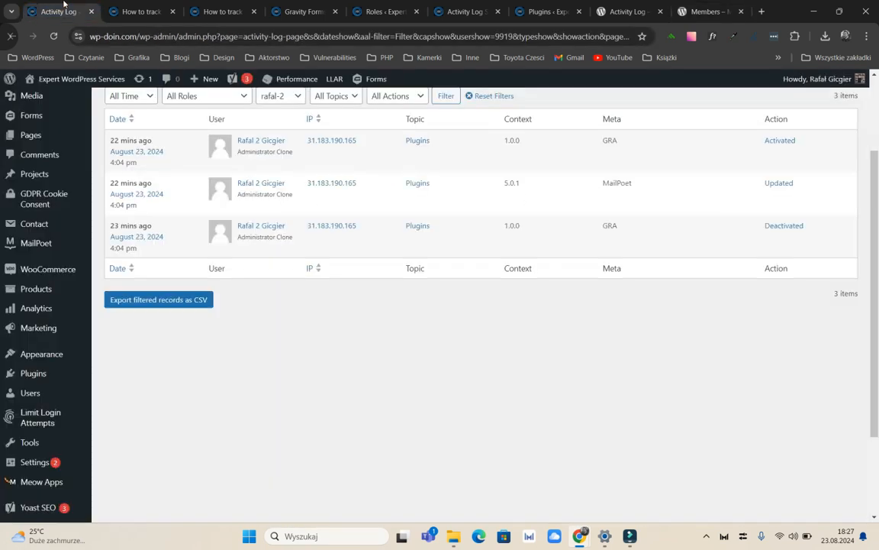
scroll(170, 252, up, 3)
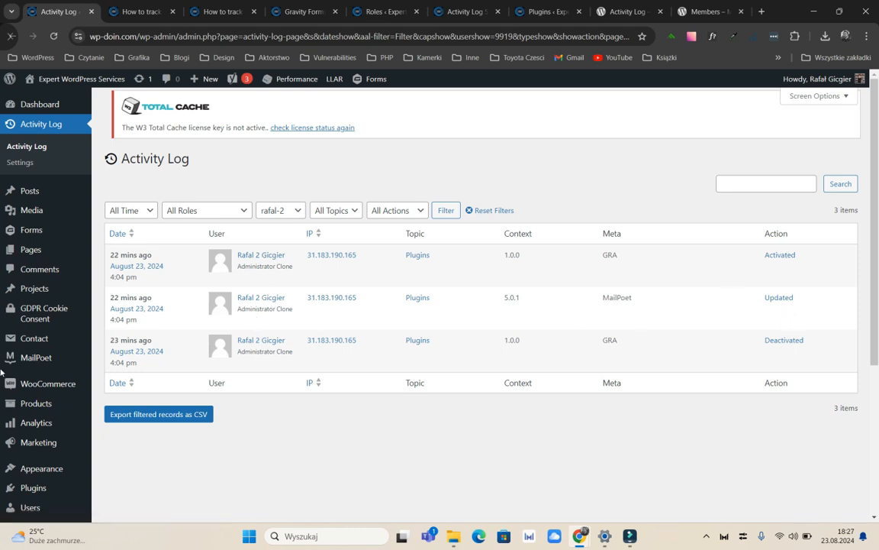
scroll(38, 343, down, 3)
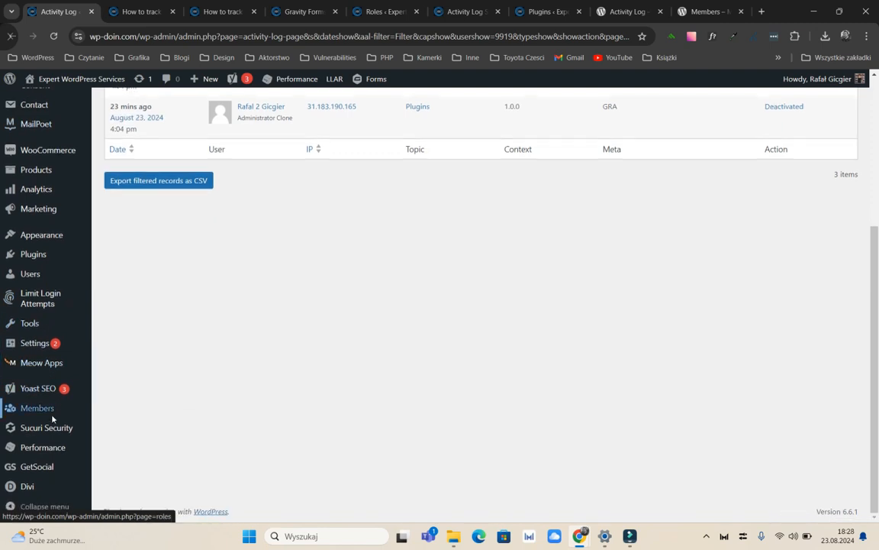
mouse_move(52, 415)
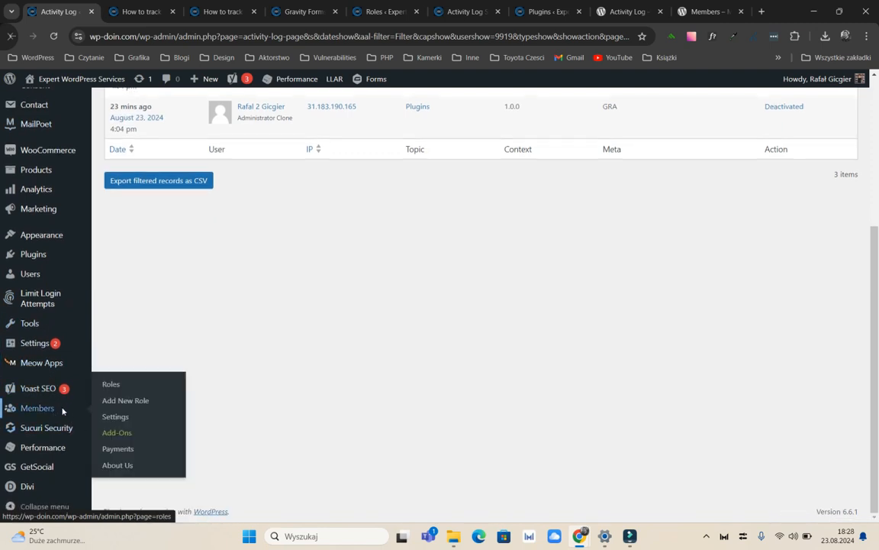
click(136, 387)
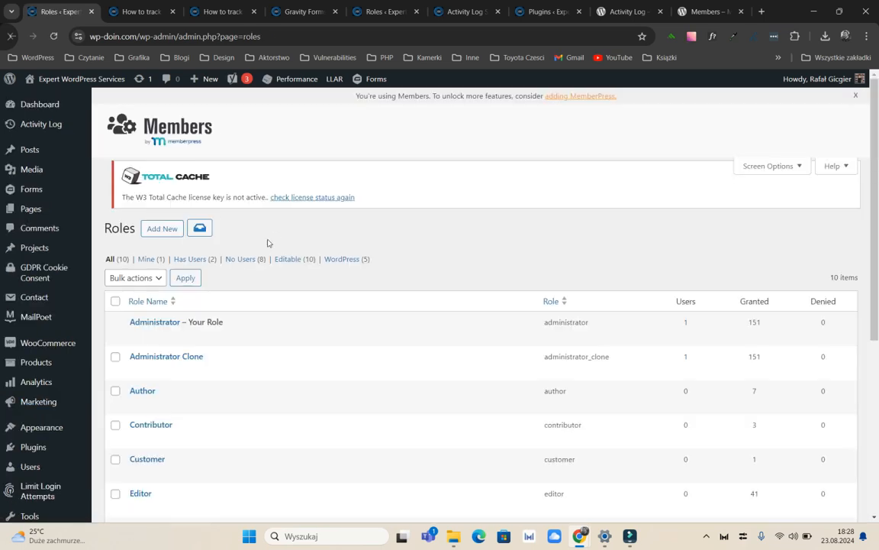
Locate the administrator_clone role in the Roles list and open it for editing.
scroll(181, 315, down, 1)
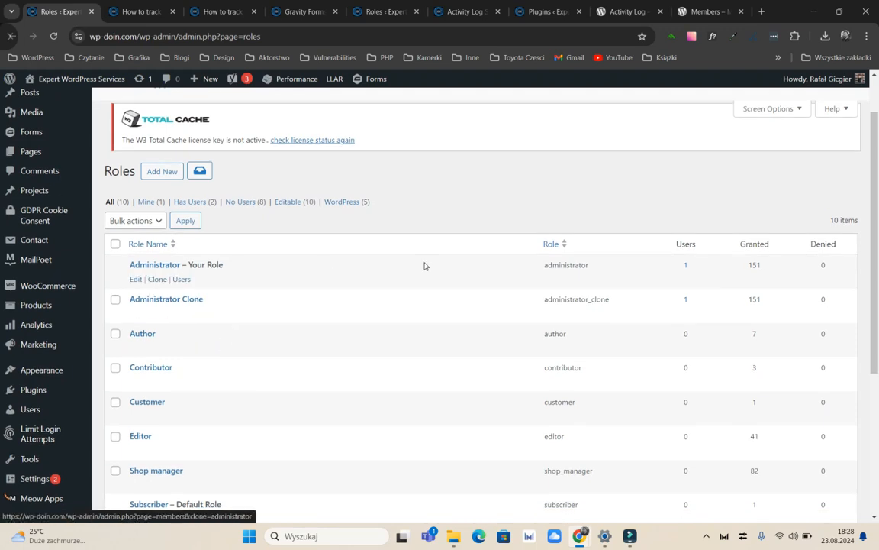
drag(608, 304, 537, 307)
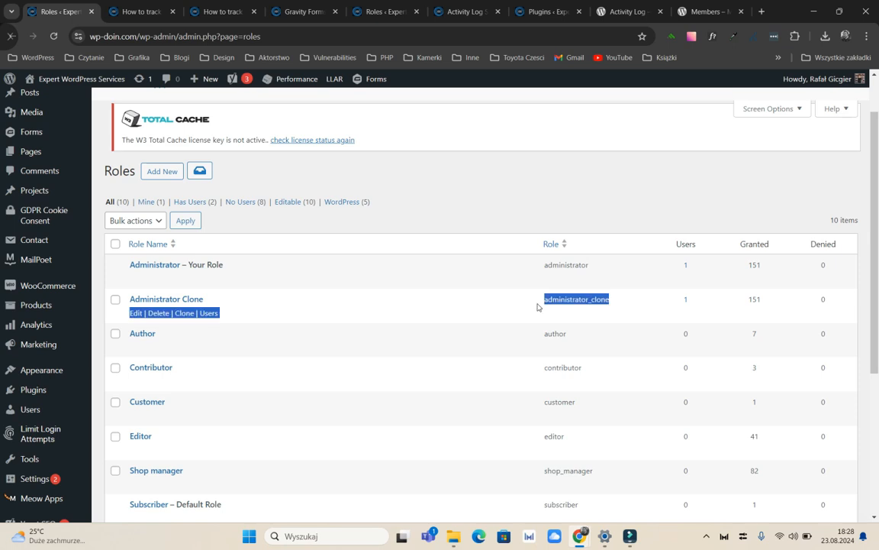
click(369, 227)
click(134, 313)
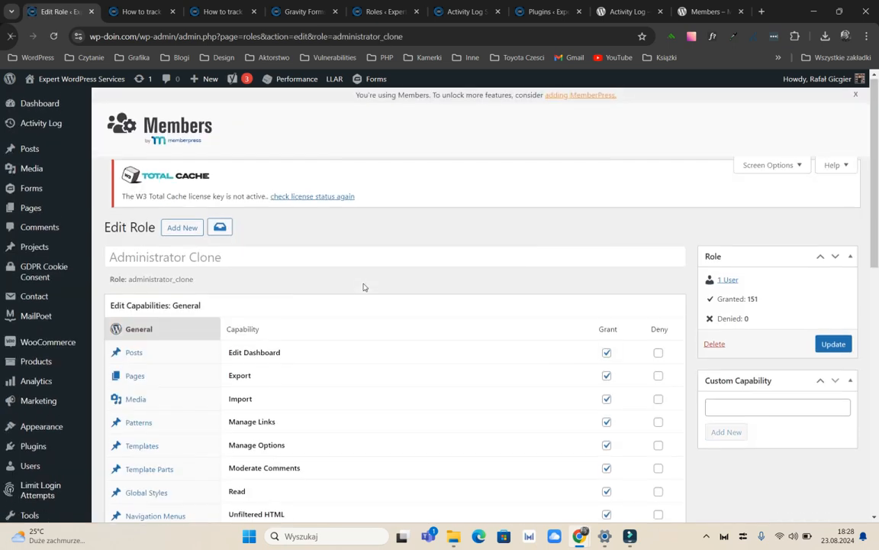
Look over the role's general capabilities and switch Edit Dashboard to Deny and back to Grant.
scroll(363, 287, down, 2)
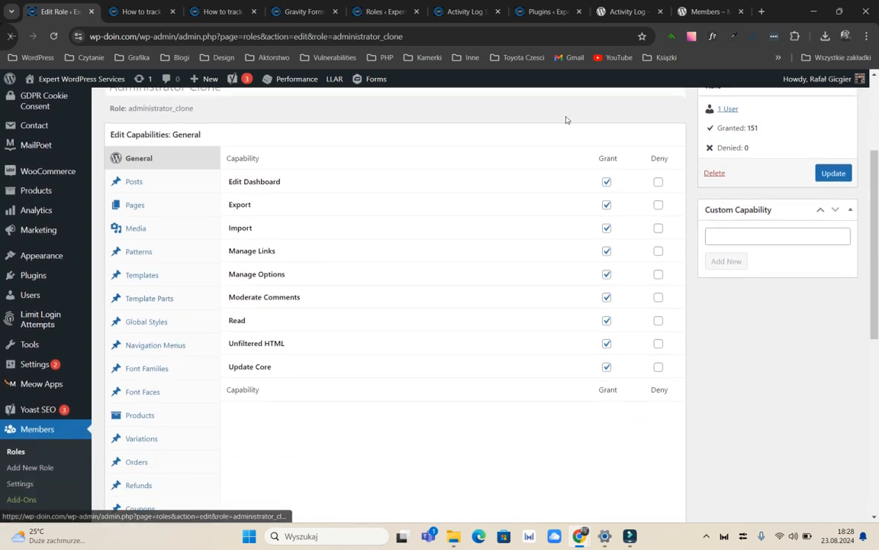
scroll(561, 112, up, 2)
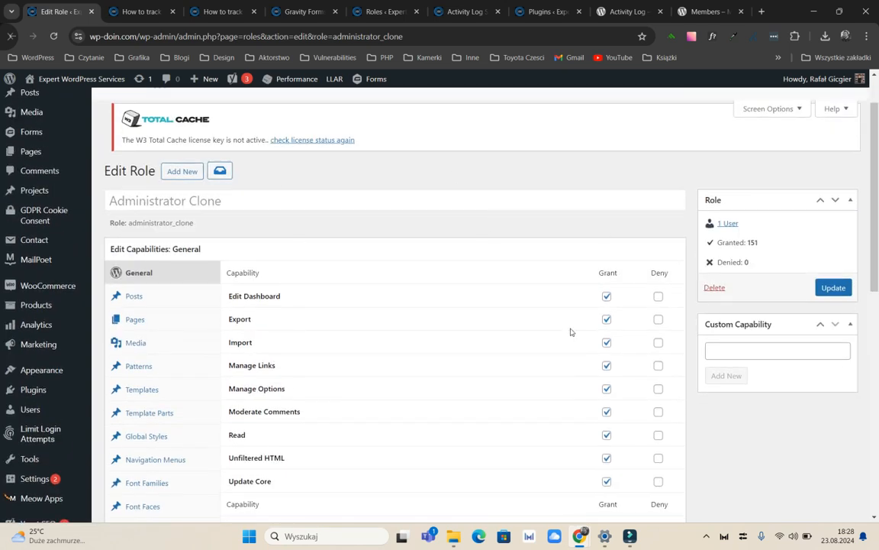
scroll(229, 279, down, 1)
click(658, 238)
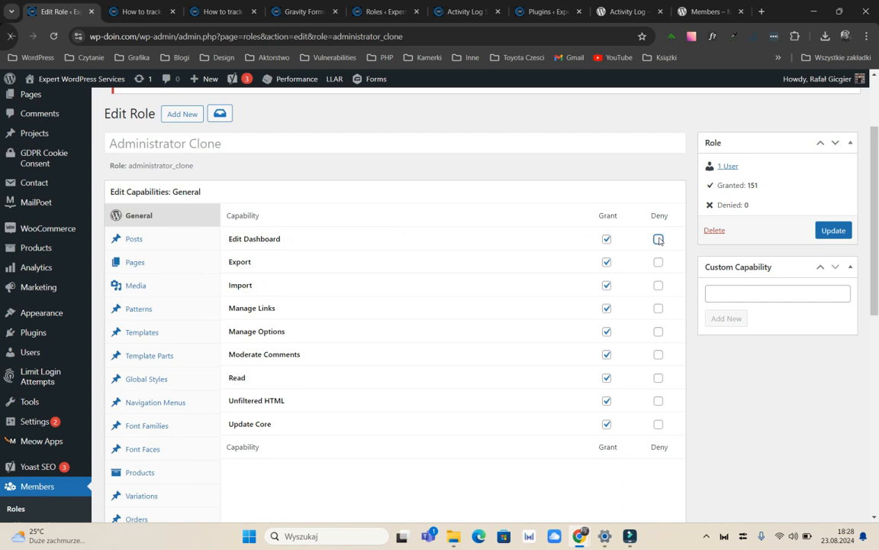
click(607, 239)
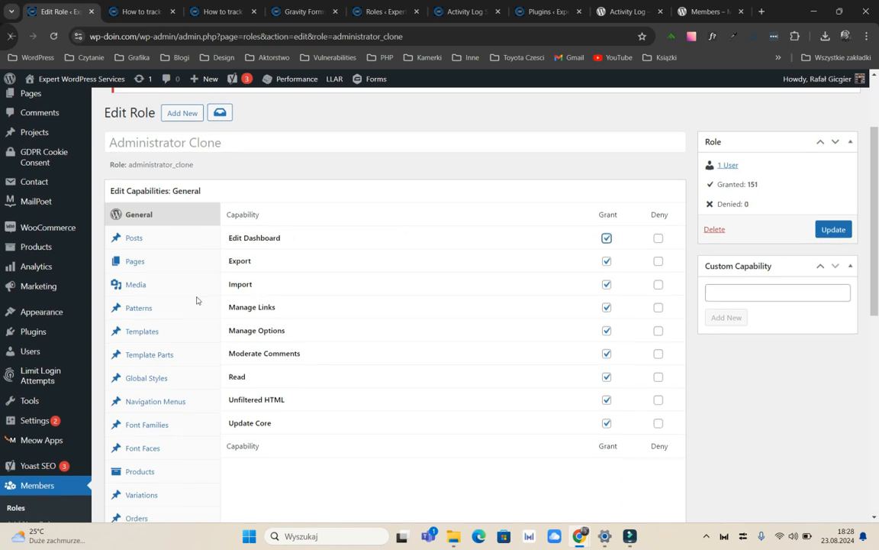
Deny the Activate, Delete, Install and Update Plugins capabilities for the Administrator Clone role and update the role.
scroll(197, 300, down, 5)
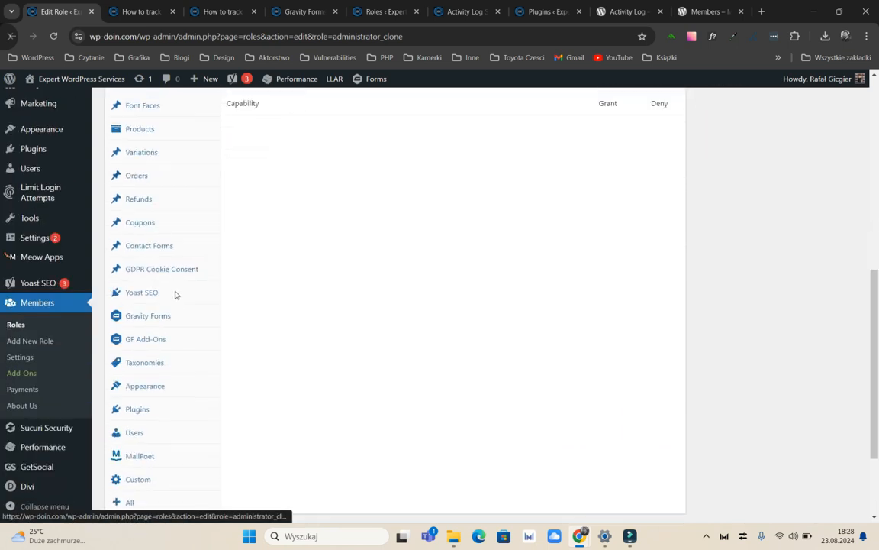
click(162, 410)
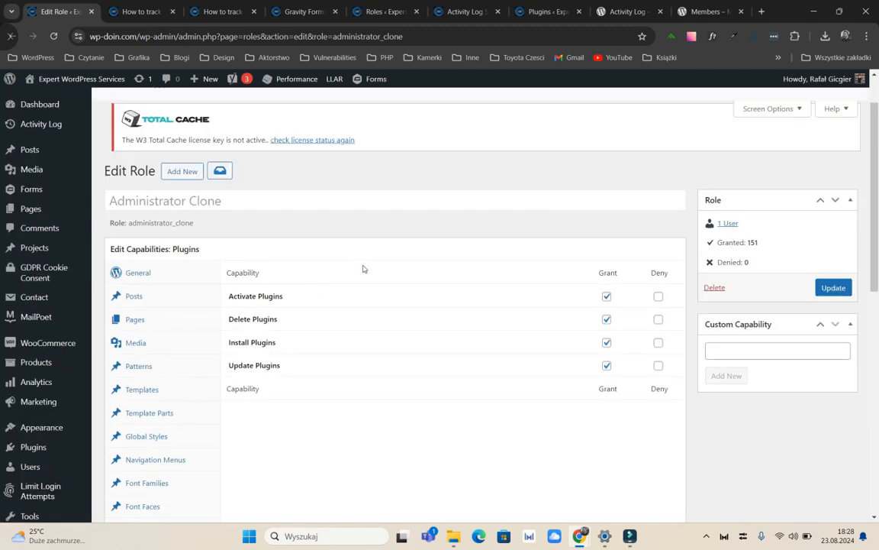
click(658, 296)
click(658, 320)
click(658, 343)
click(658, 366)
click(845, 289)
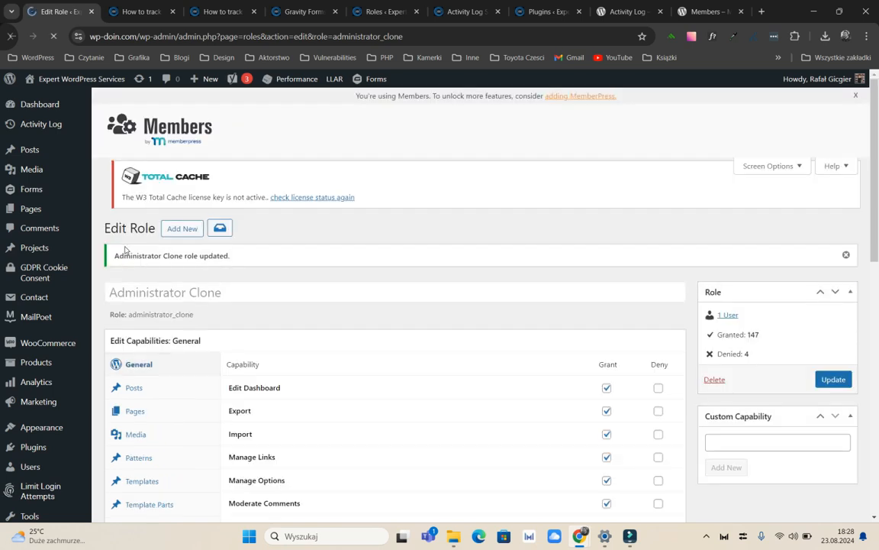
Open the list of all users and delete the spam account that has the Subscriber role.
drag(239, 263, 113, 258)
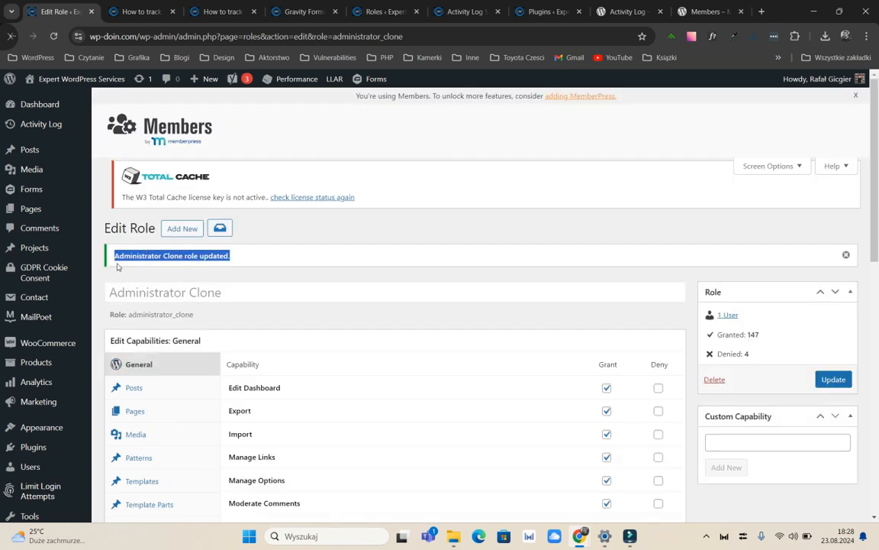
click(173, 264)
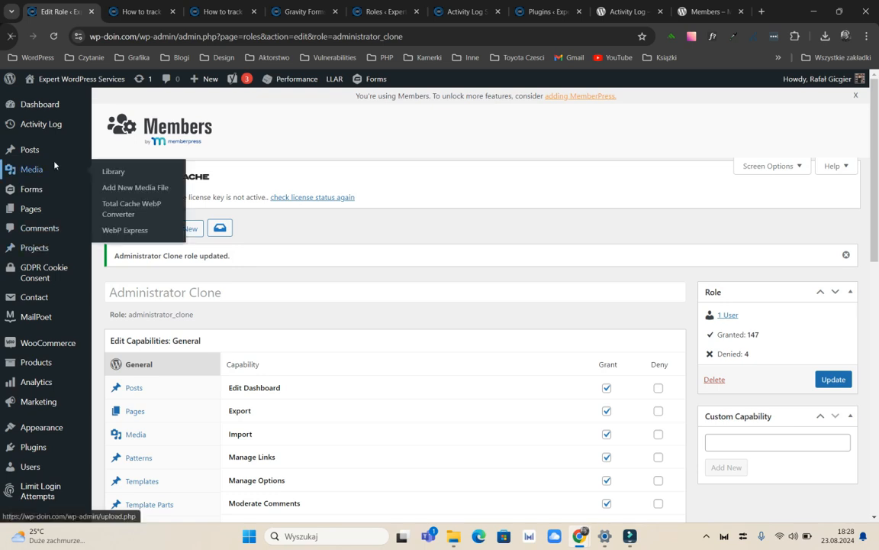
mouse_move(826, 83)
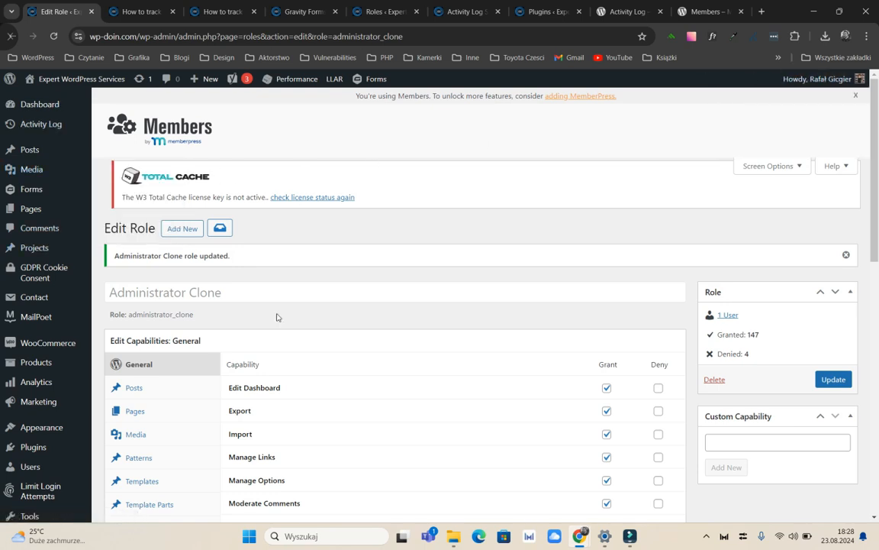
scroll(275, 336, down, 3)
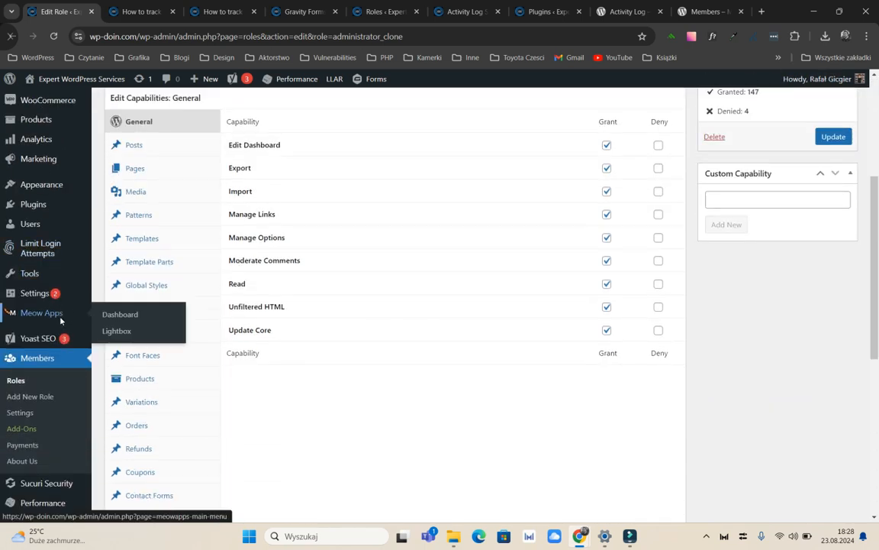
scroll(91, 335, down, 2)
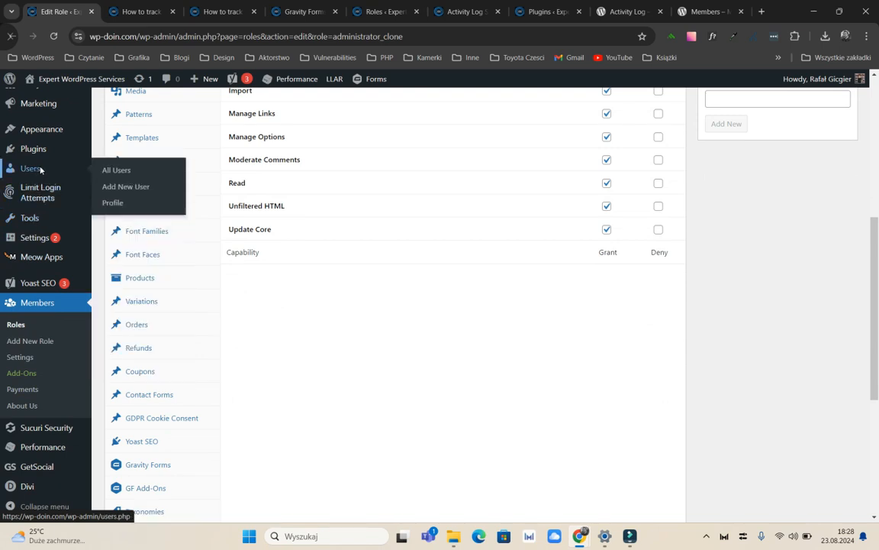
click(136, 173)
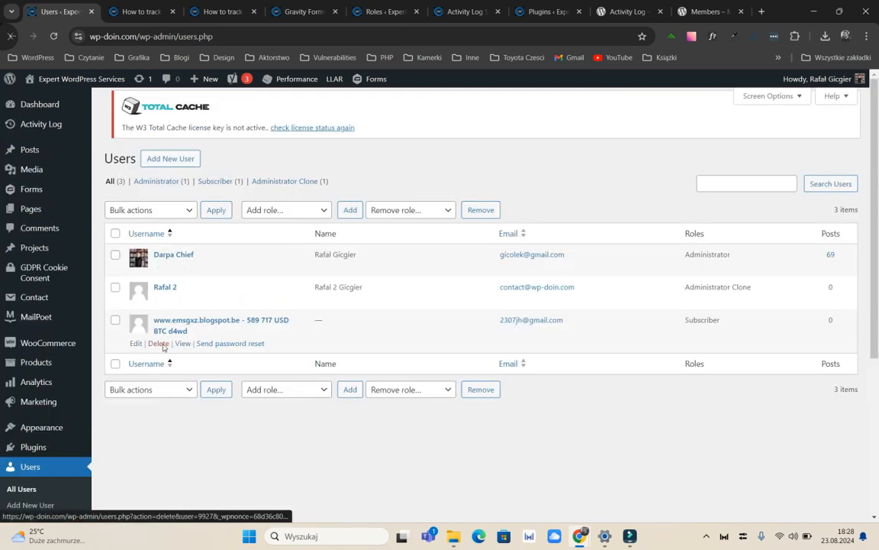
click(158, 342)
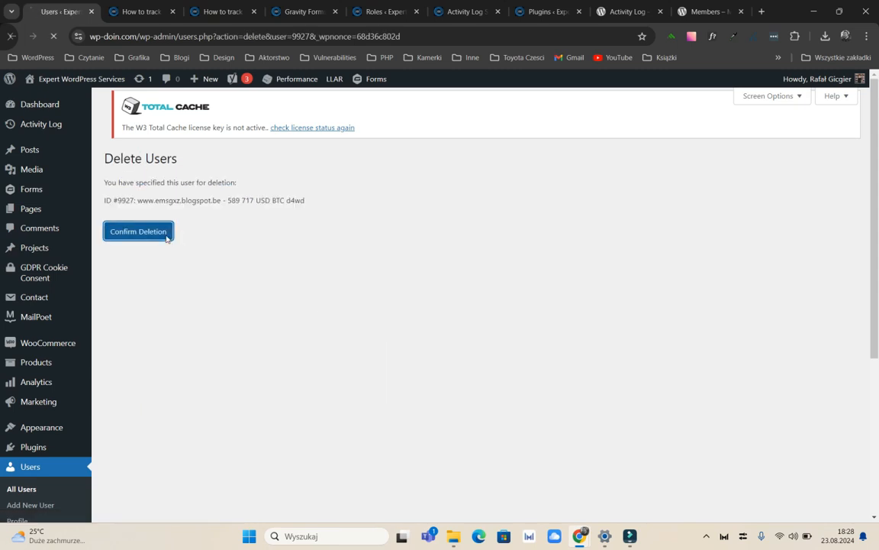
click(168, 234)
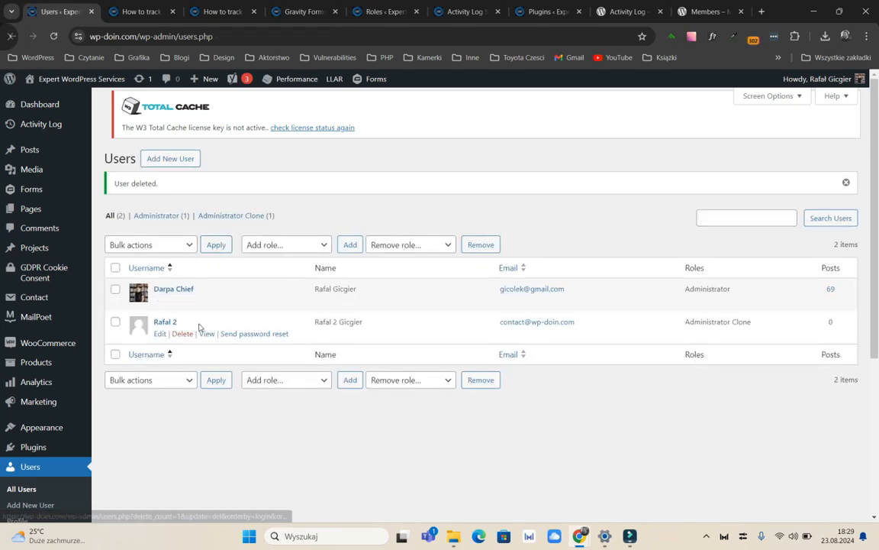
Edit the Administrator Clone user's profile, add the Administrator role alongside Administrator Clone, and update the user.
click(159, 333)
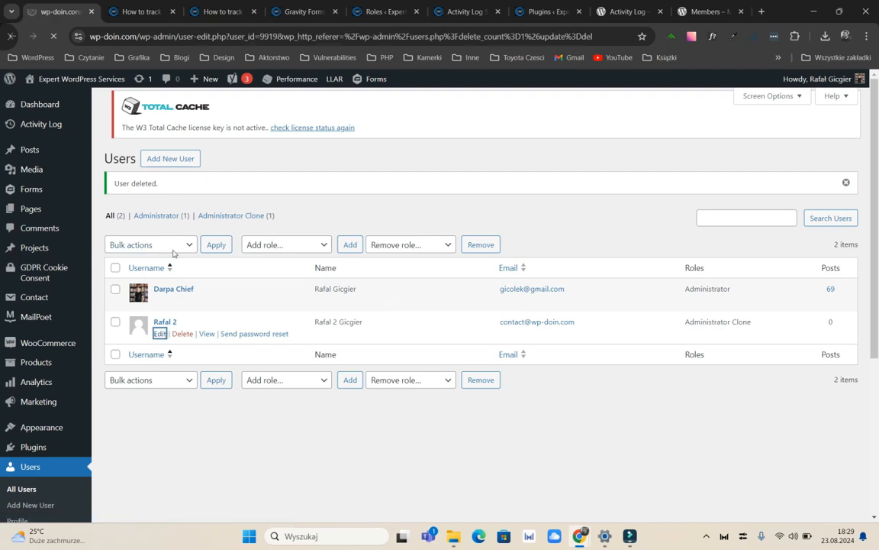
scroll(172, 254, down, 4)
scroll(172, 254, down, 15)
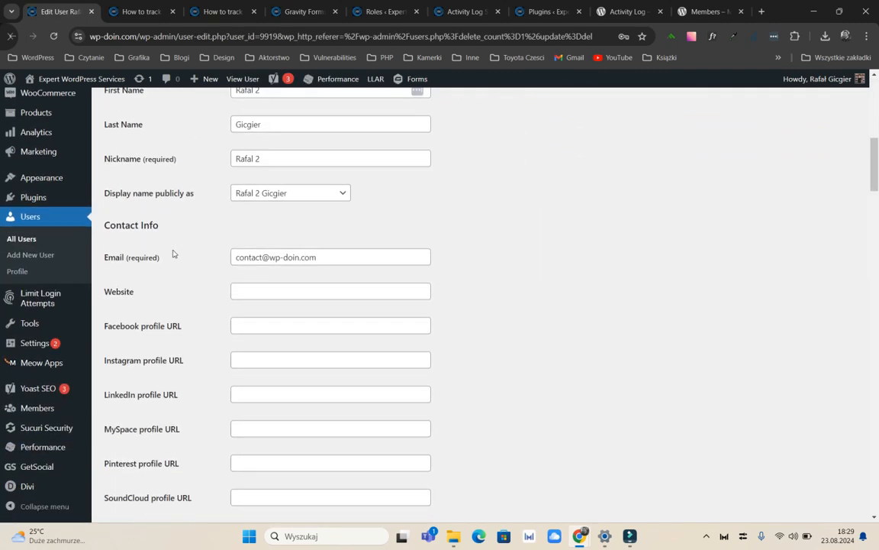
scroll(172, 254, down, 15)
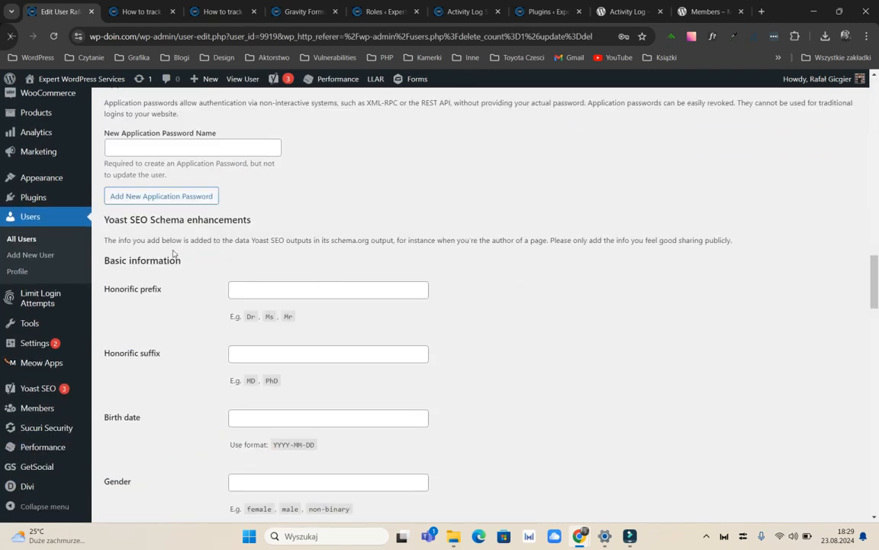
scroll(173, 254, down, 12)
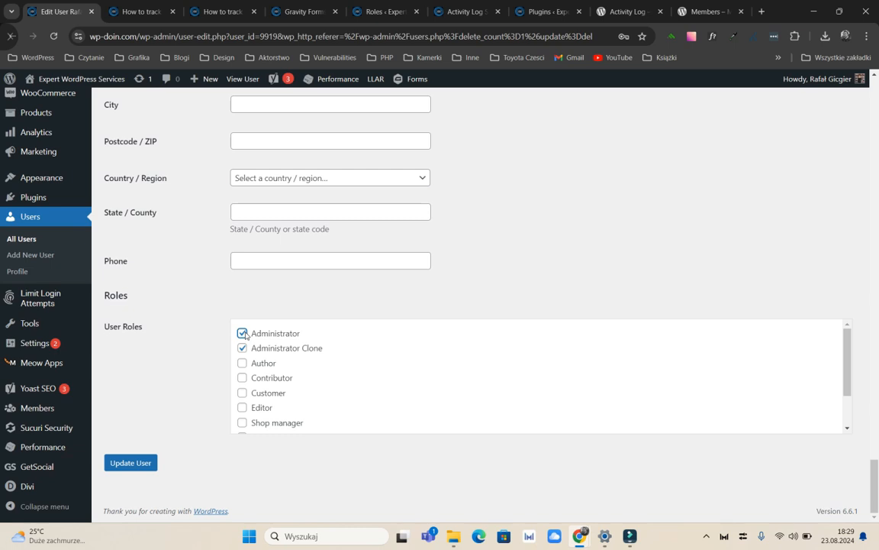
click(139, 462)
scroll(174, 320, up, 16)
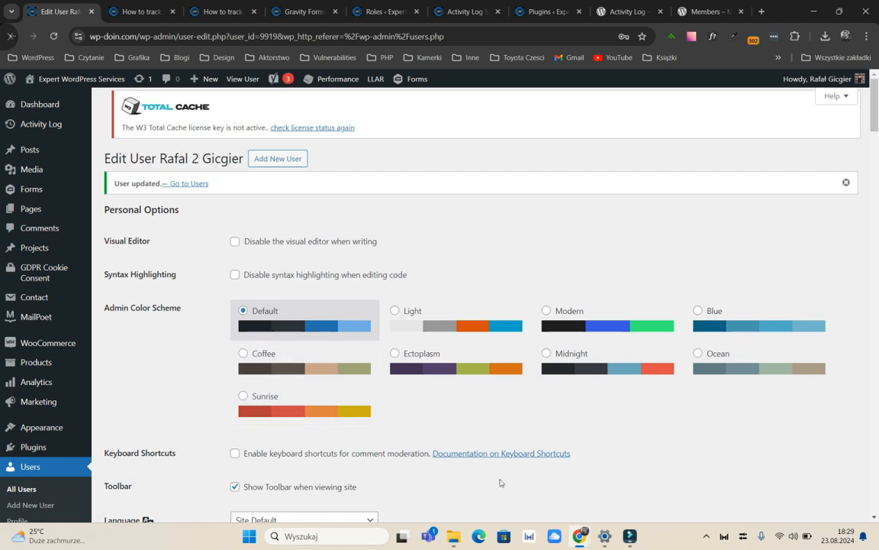
Switch to the Incognito session of the restricted user, reload the page and check the admin menu for Plugins.
mouse_move(583, 542)
click(628, 486)
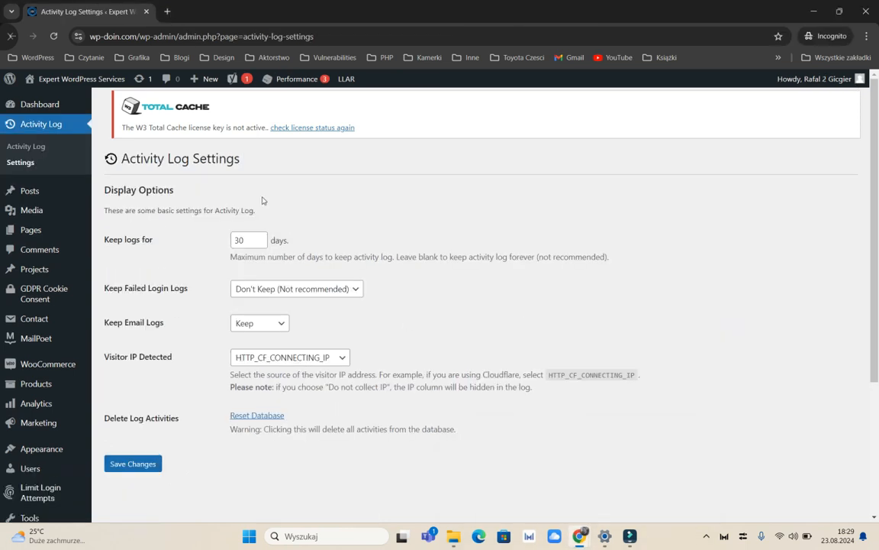
scroll(68, 267, down, 4)
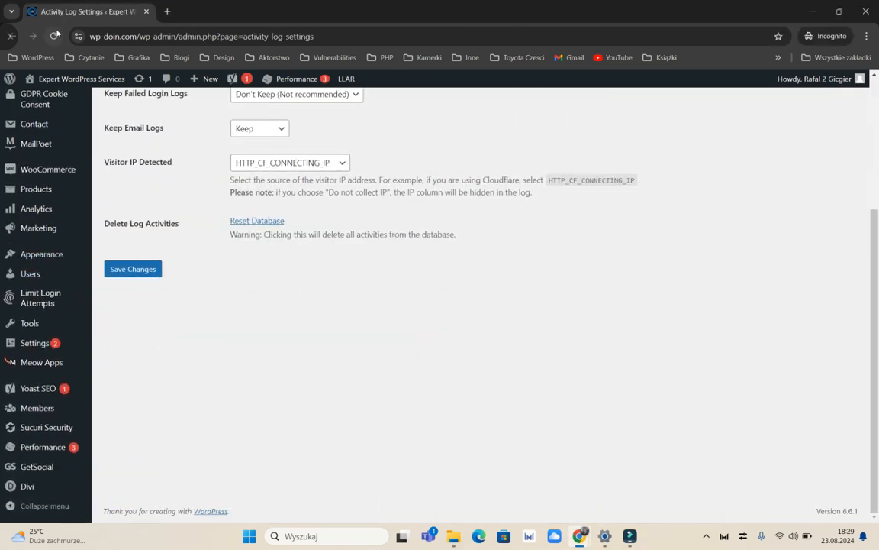
click(55, 36)
scroll(15, 155, up, 3)
scroll(51, 295, down, 3)
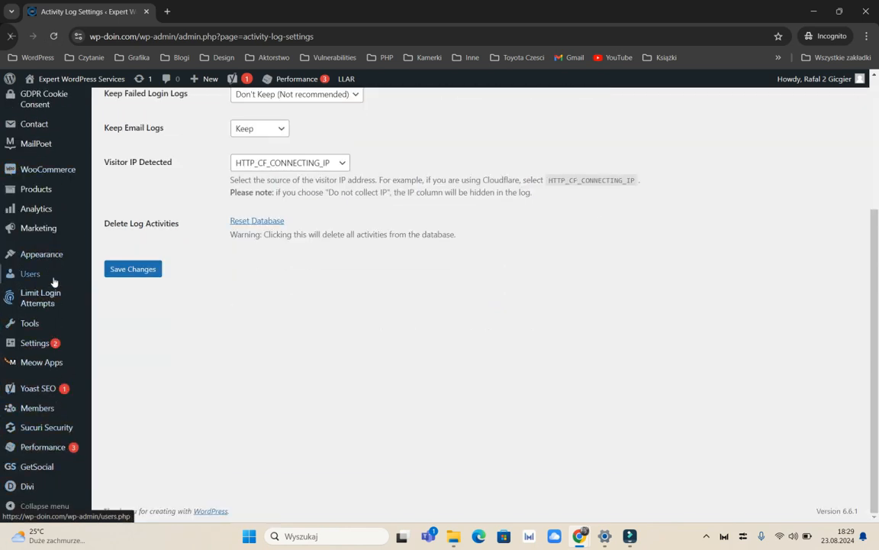
scroll(53, 280, up, 3)
scroll(42, 229, up, 2)
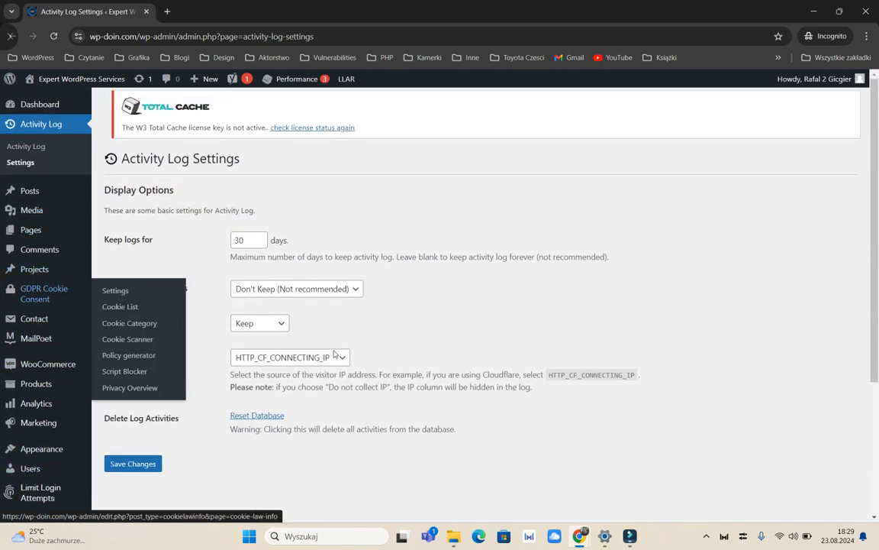
Copy the Installed Plugins page address from the main administrator's window and open it in the restricted user's Incognito session.
mouse_move(581, 540)
click(527, 479)
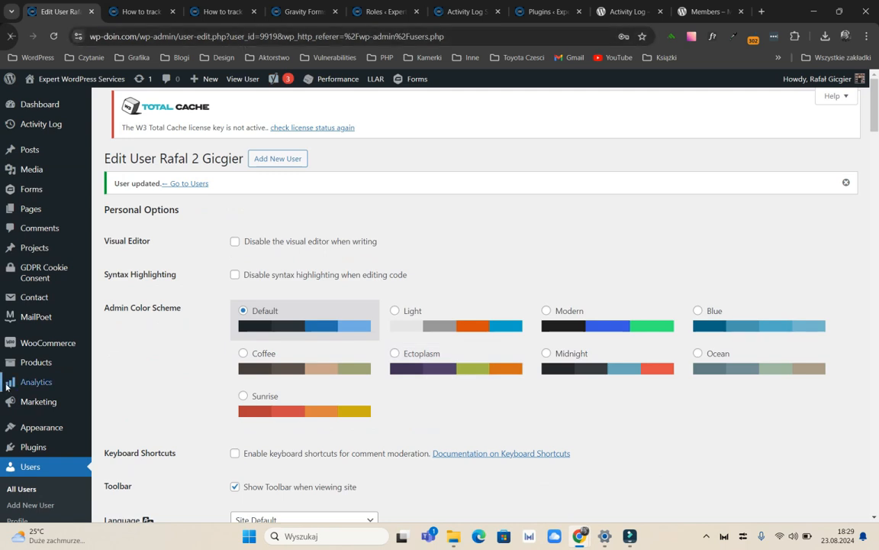
scroll(40, 413, down, 3)
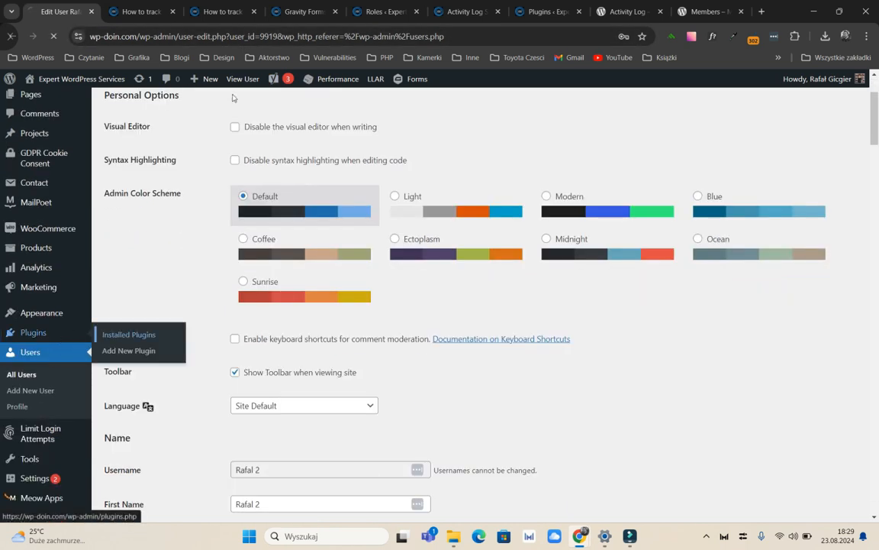
click(232, 38)
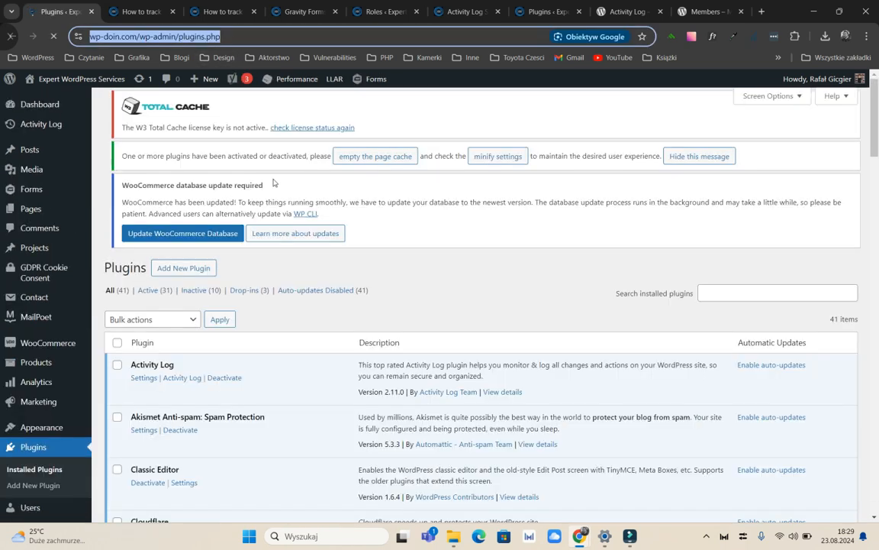
key(ctrl+c)
key(alt+Tab)
click(196, 36)
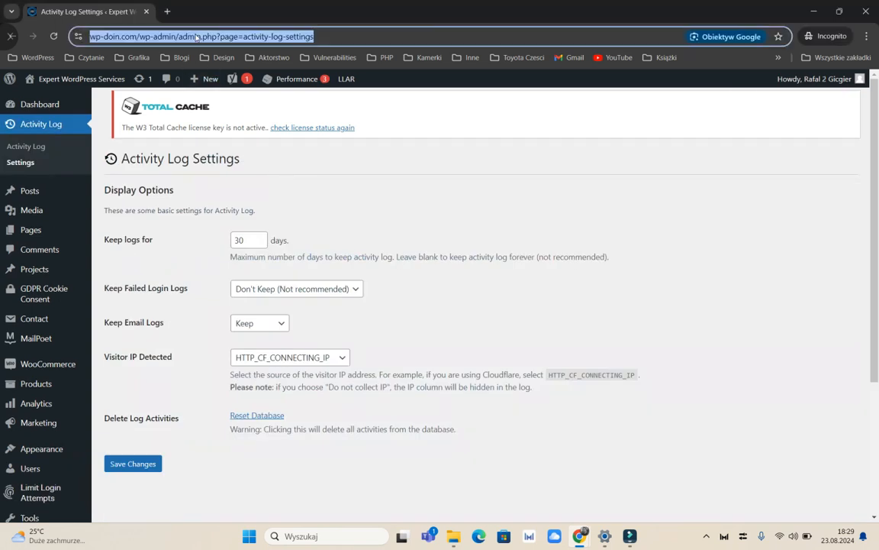
key(ctrl+v)
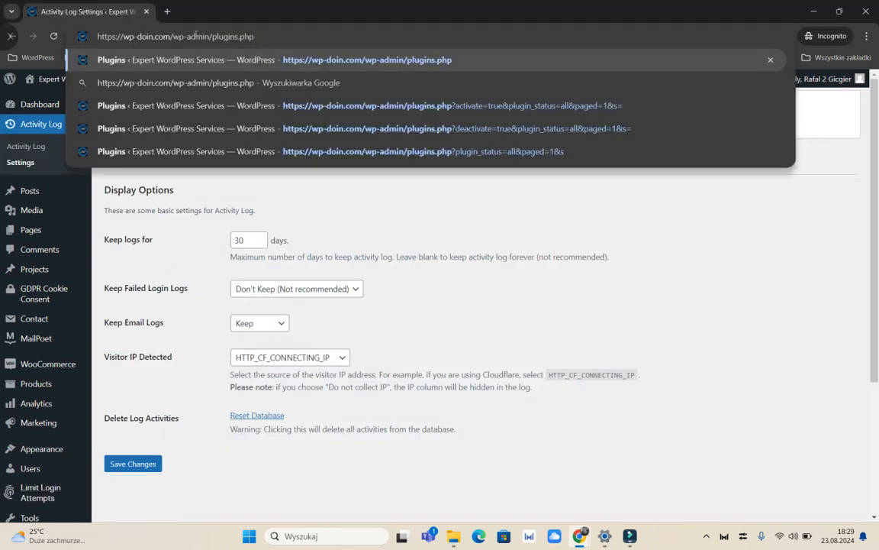
key(Return)
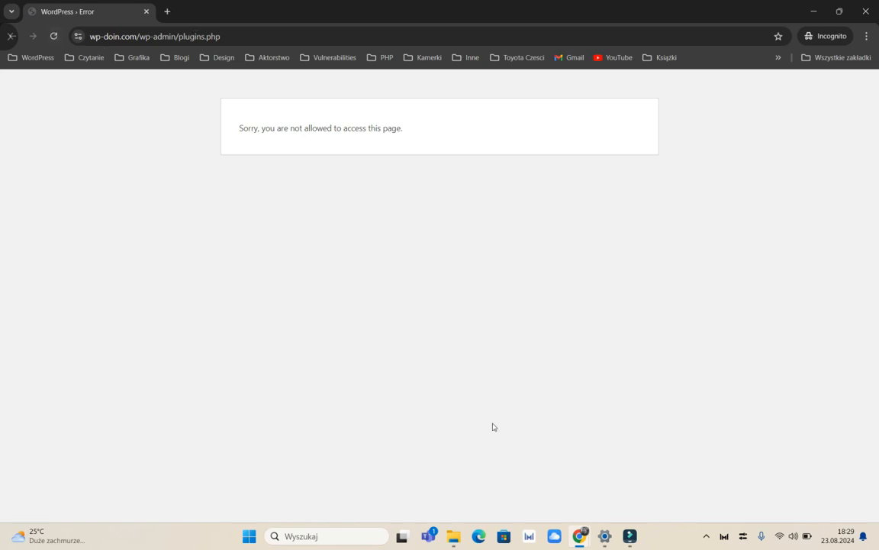
Return to the main administrator's Plugins page and look over the Activity Log and Members entries in the admin menu.
mouse_move(579, 535)
click(481, 448)
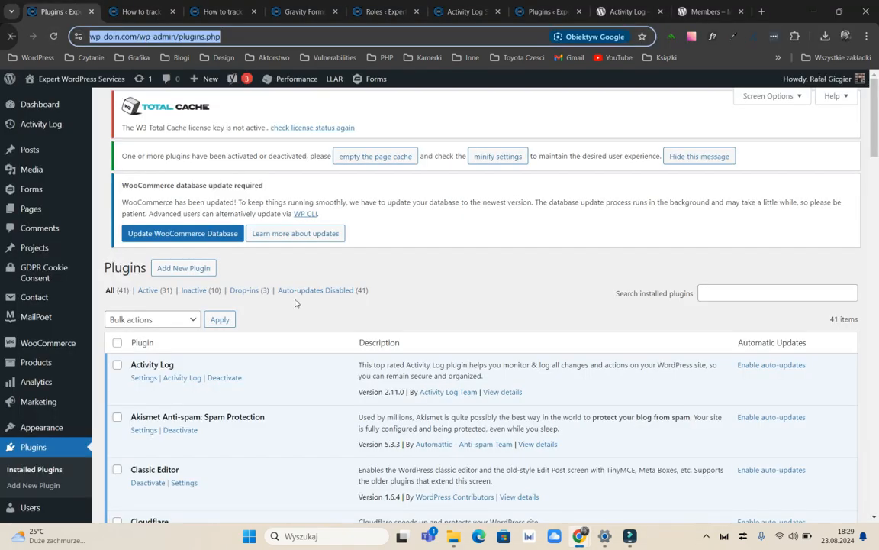
mouse_move(68, 134)
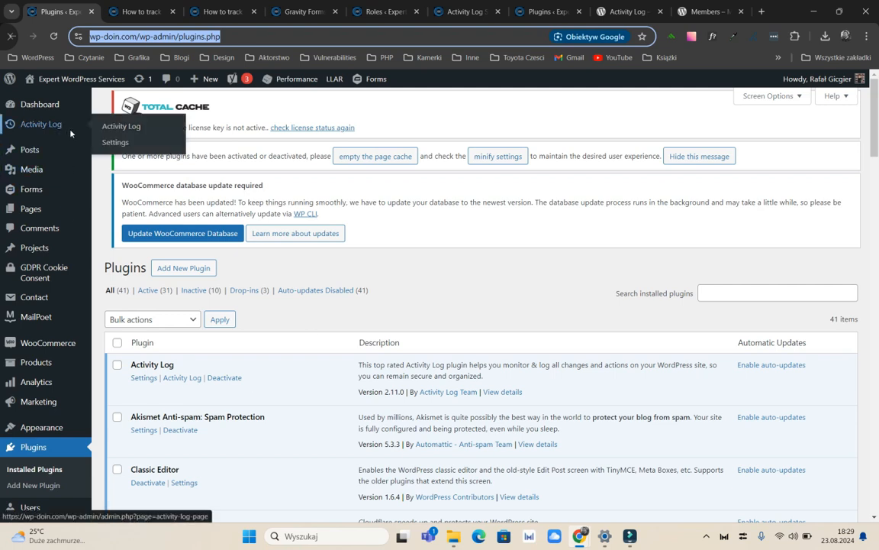
scroll(24, 342, down, 3)
scroll(24, 342, up, 3)
scroll(46, 305, down, 3)
scroll(46, 382, up, 2)
mouse_move(41, 335)
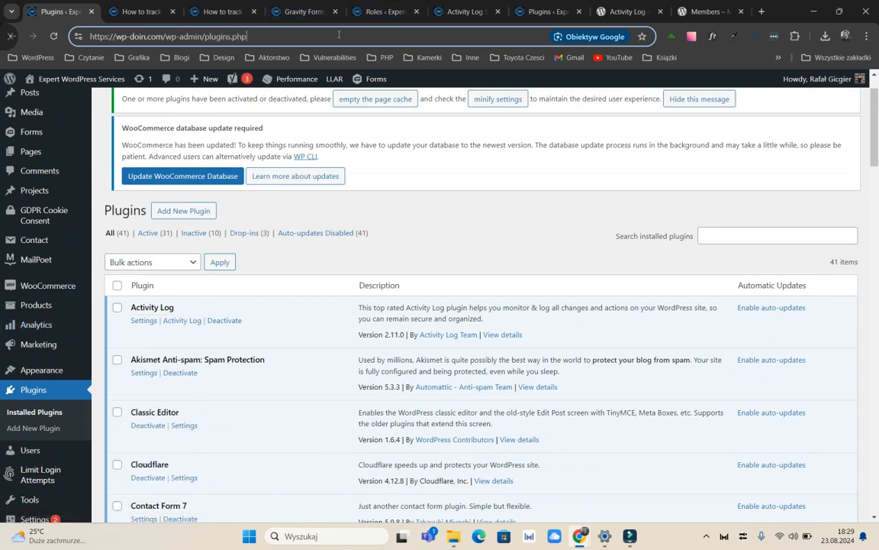
scroll(29, 326, down, 1)
scroll(29, 344, down, 3)
scroll(31, 367, up, 5)
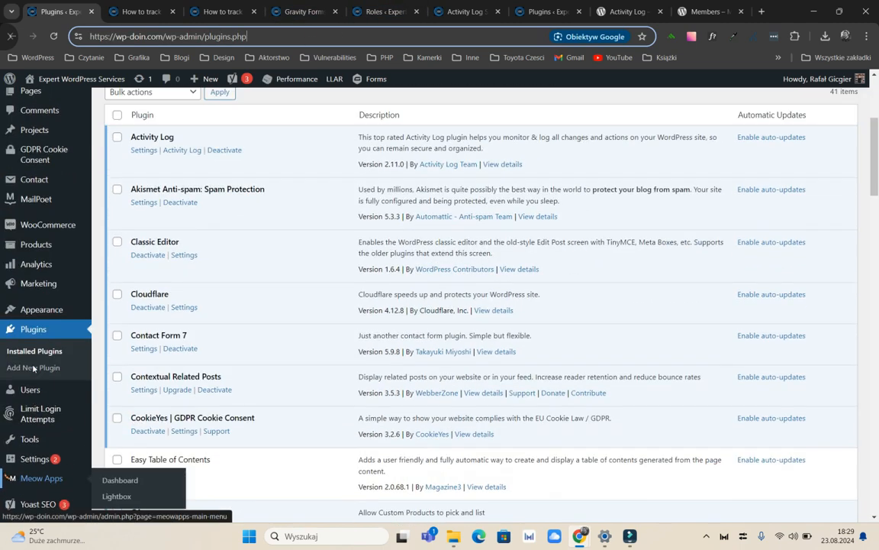
scroll(34, 343, down, 2)
scroll(48, 367, down, 2)
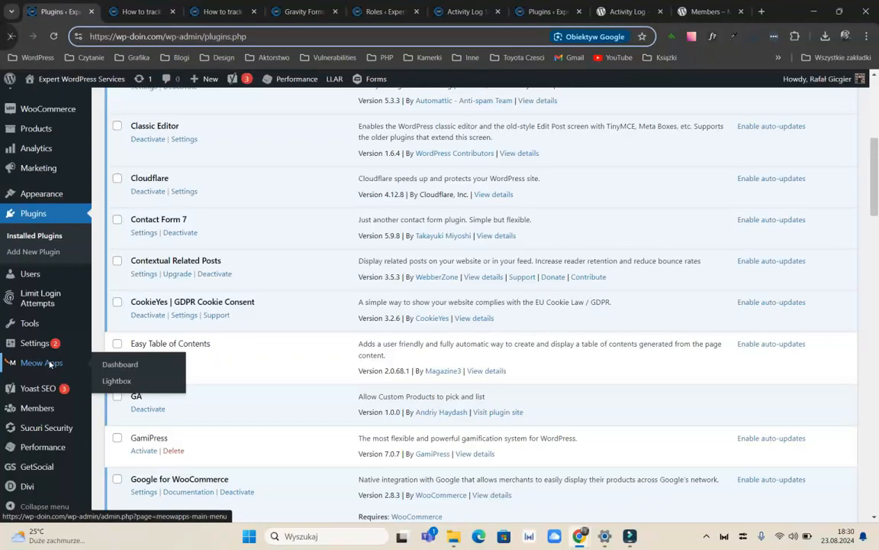
Open the Members settings, review the Roles and Capabilities options including Multiple User Roles, and show the available add-ons.
mouse_move(50, 404)
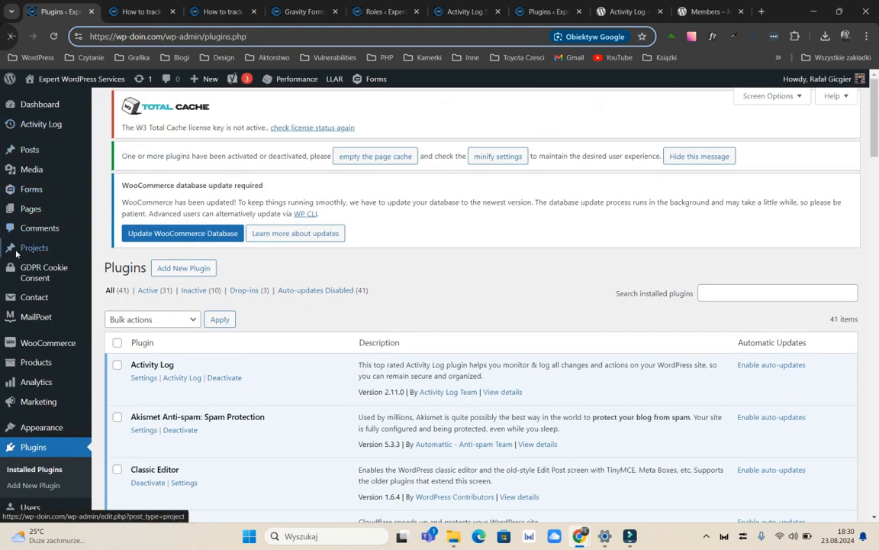
scroll(27, 337, down, 6)
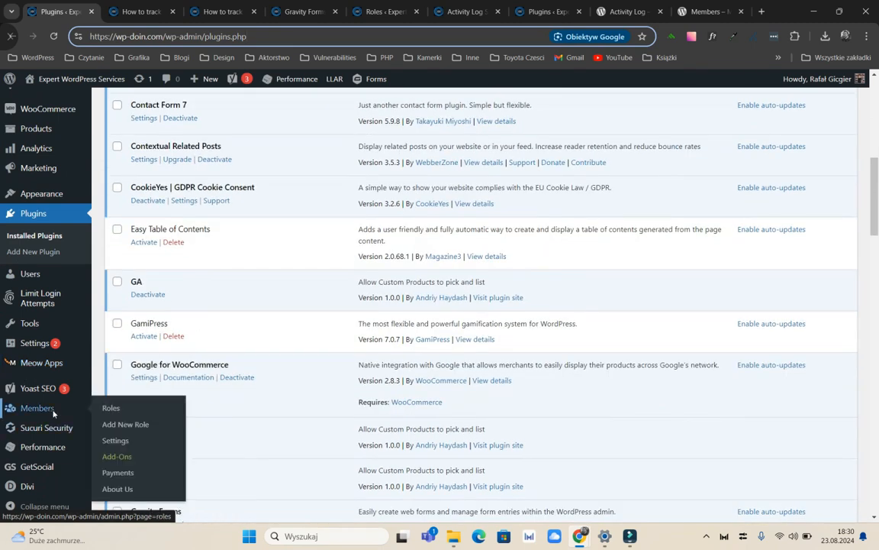
scroll(52, 406, up, 5)
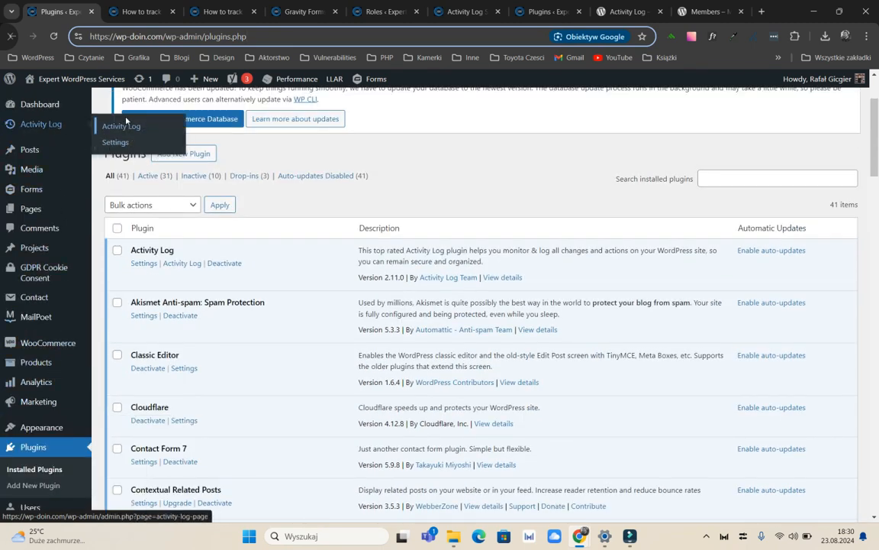
scroll(40, 311, down, 2)
scroll(42, 311, down, 4)
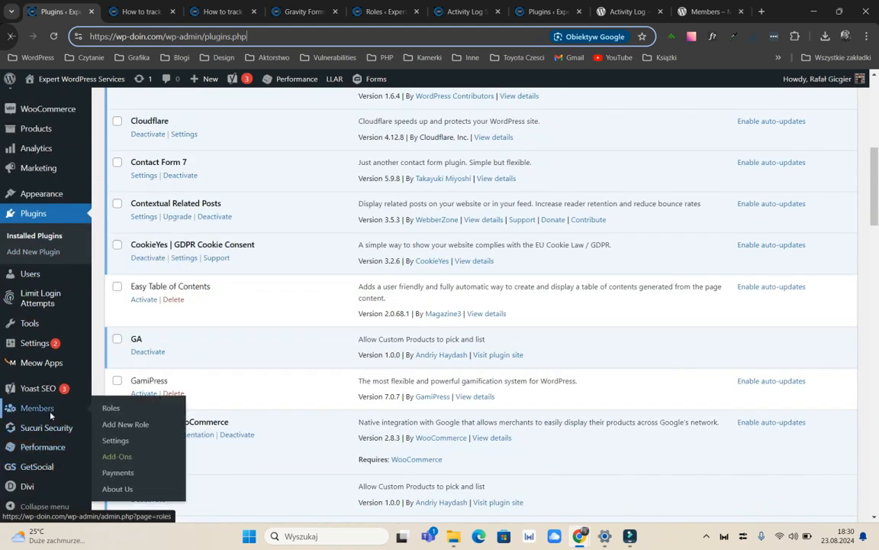
click(131, 442)
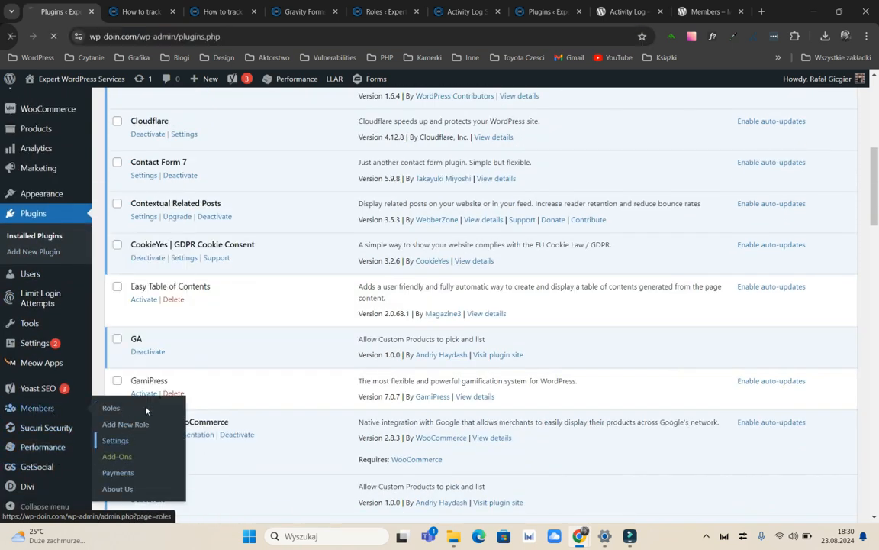
scroll(205, 340, up, 3)
scroll(210, 291, down, 2)
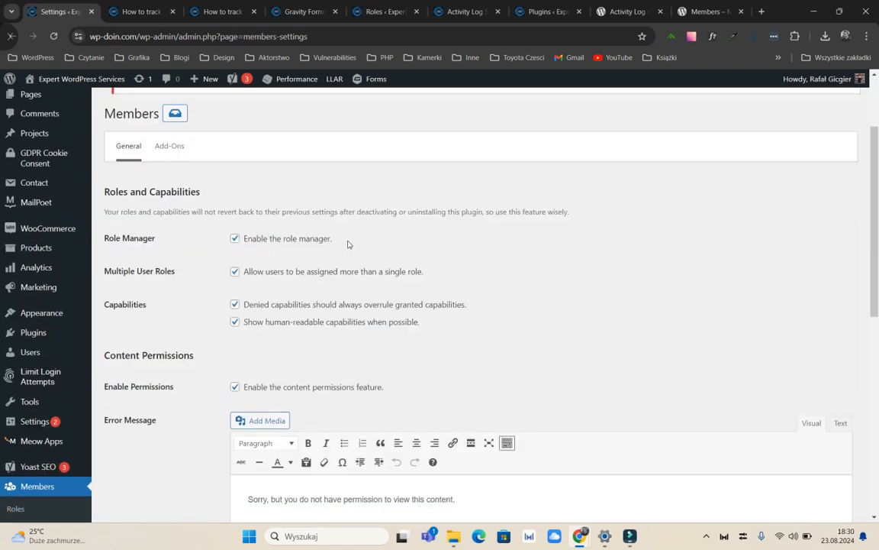
drag(436, 277, 345, 273)
click(298, 273)
click(169, 146)
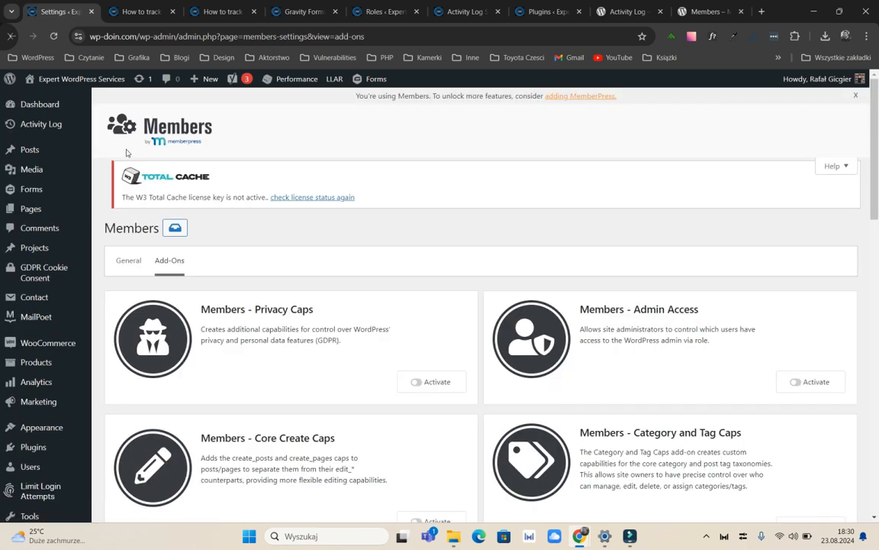
Return to the general Members settings and look through the remaining options down to Private Site and Miscellaneous.
click(128, 260)
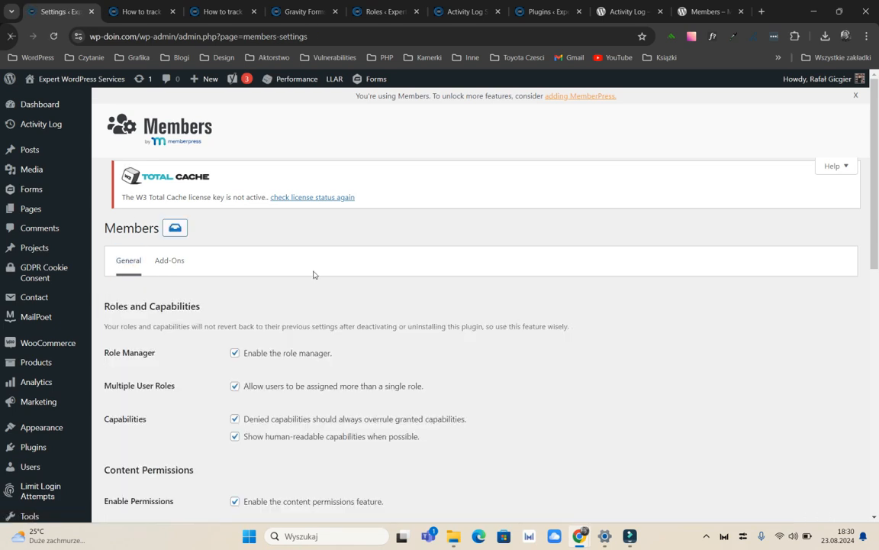
scroll(171, 340, down, 8)
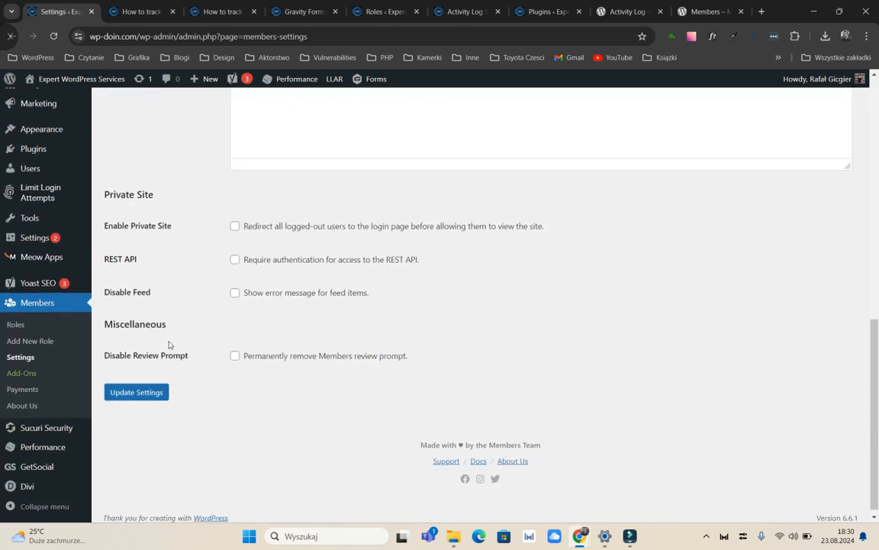
scroll(169, 344, up, 10)
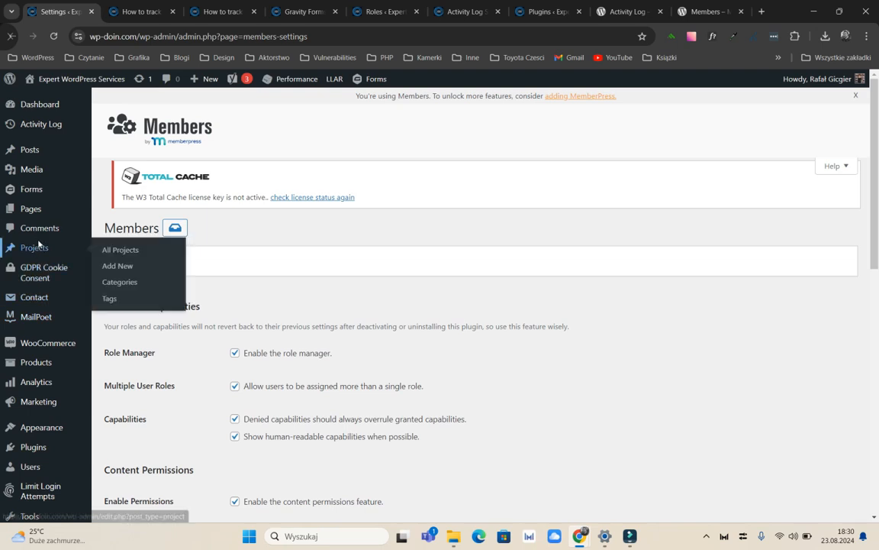
scroll(39, 231, down, 2)
scroll(37, 234, up, 2)
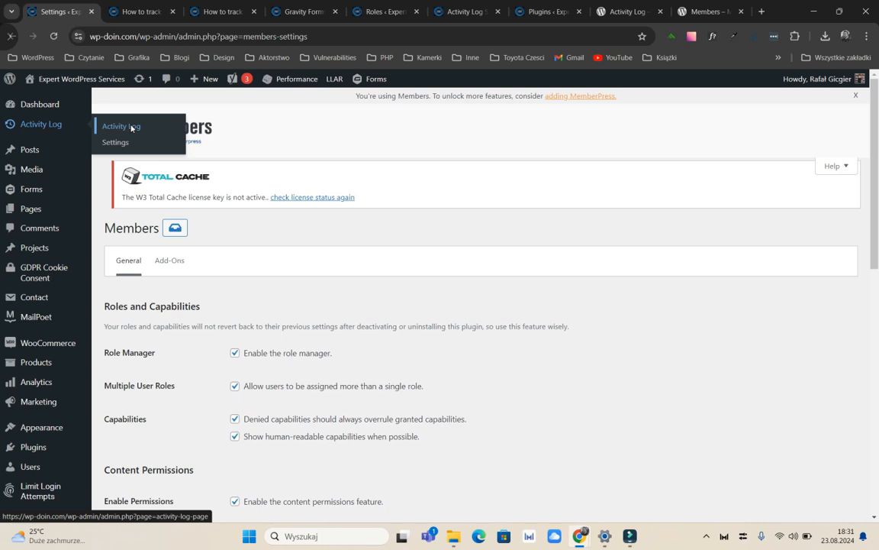
scroll(55, 202, down, 4)
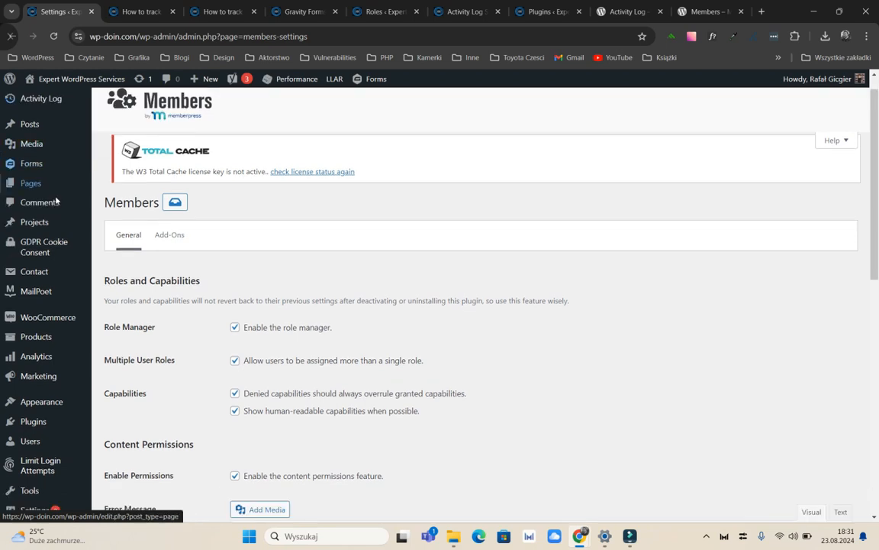
scroll(55, 206, up, 4)
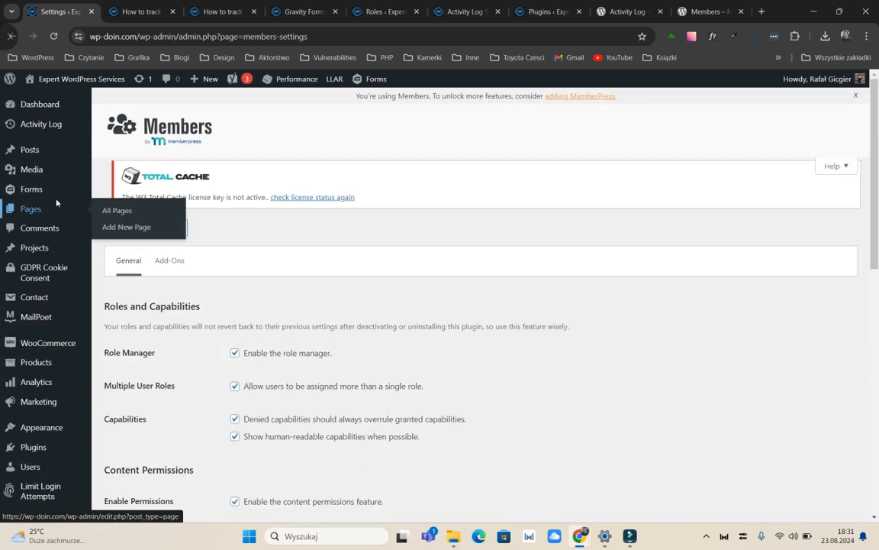